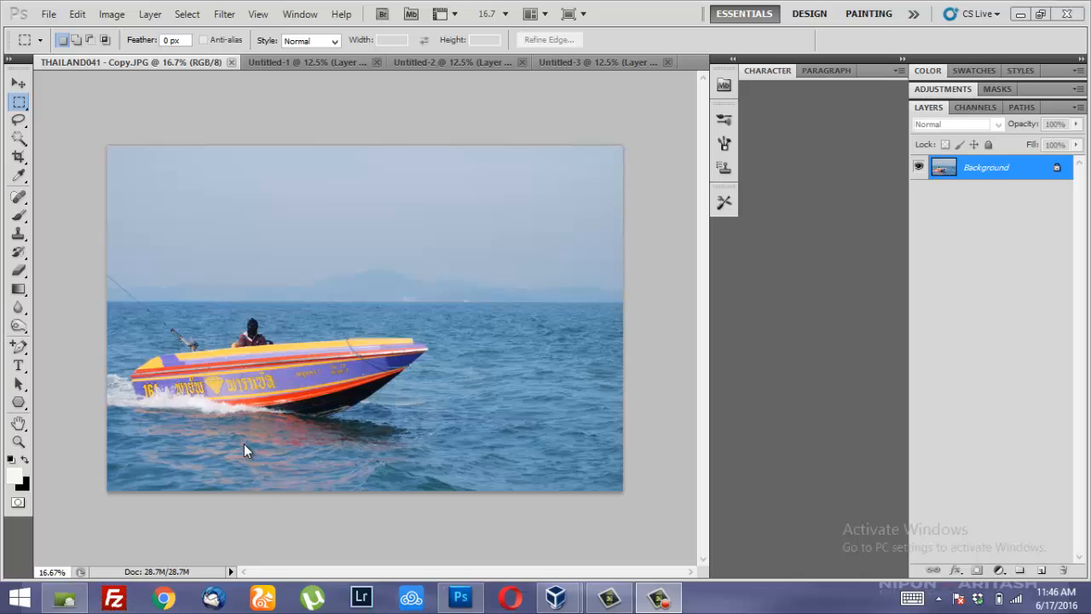
Copy the entire THAILAND041 - Copy.JPG boat photo into the blank Untitled-1 document.
left_click(282, 63)
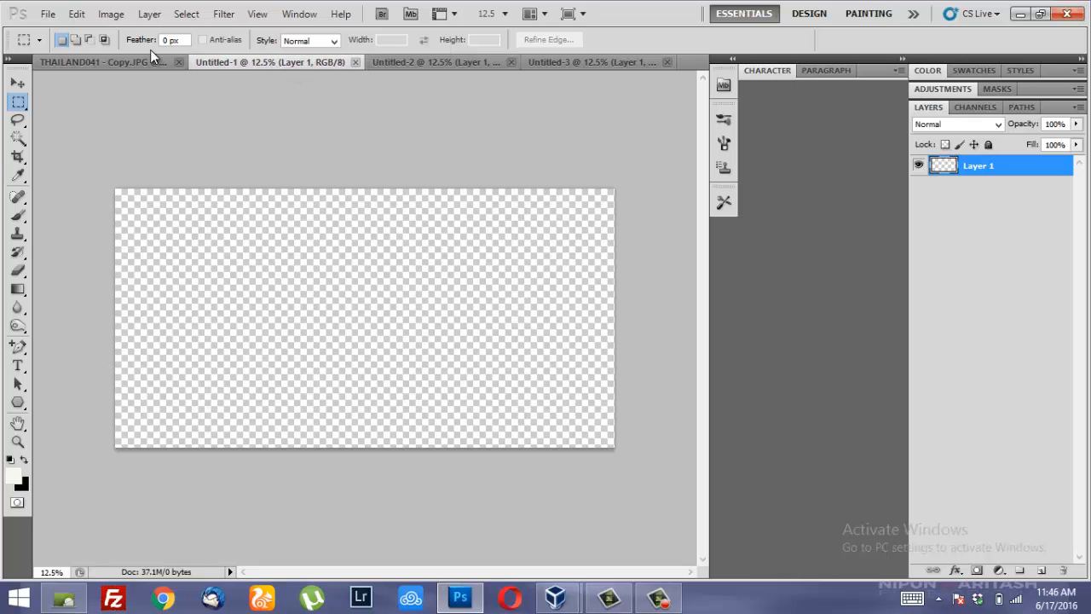
left_click_drag(120, 63, 494, 119)
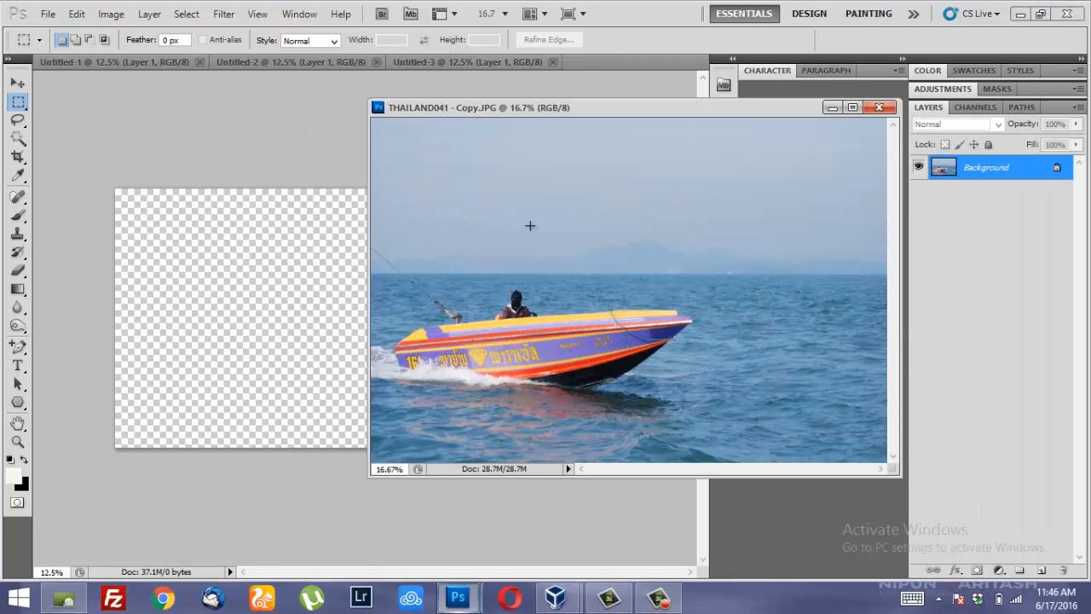
key("ctrl+a")
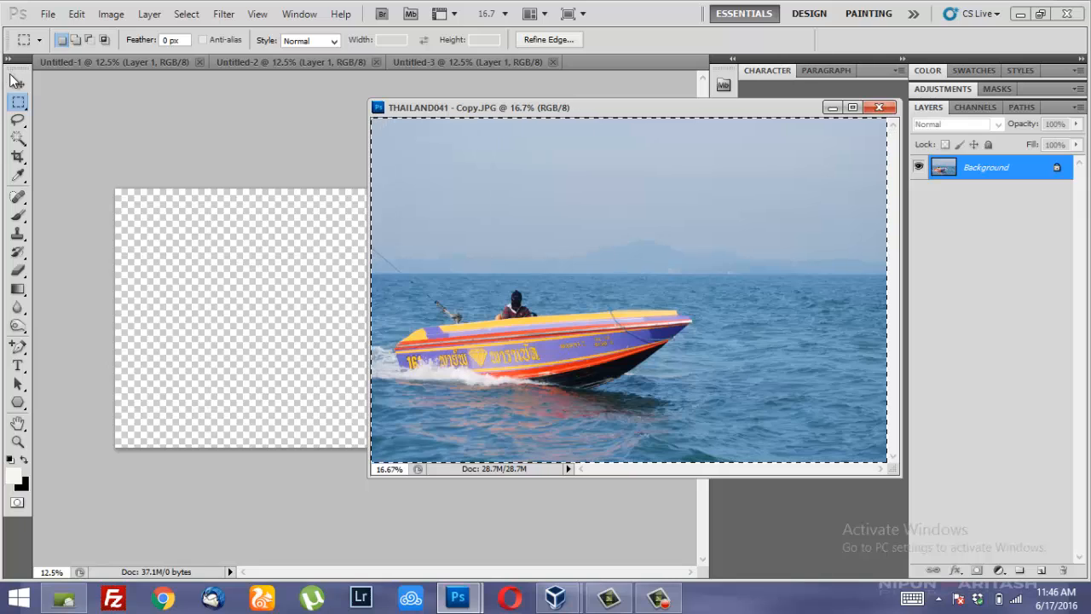
left_click(17, 82)
left_click_drag(471, 216, 286, 288)
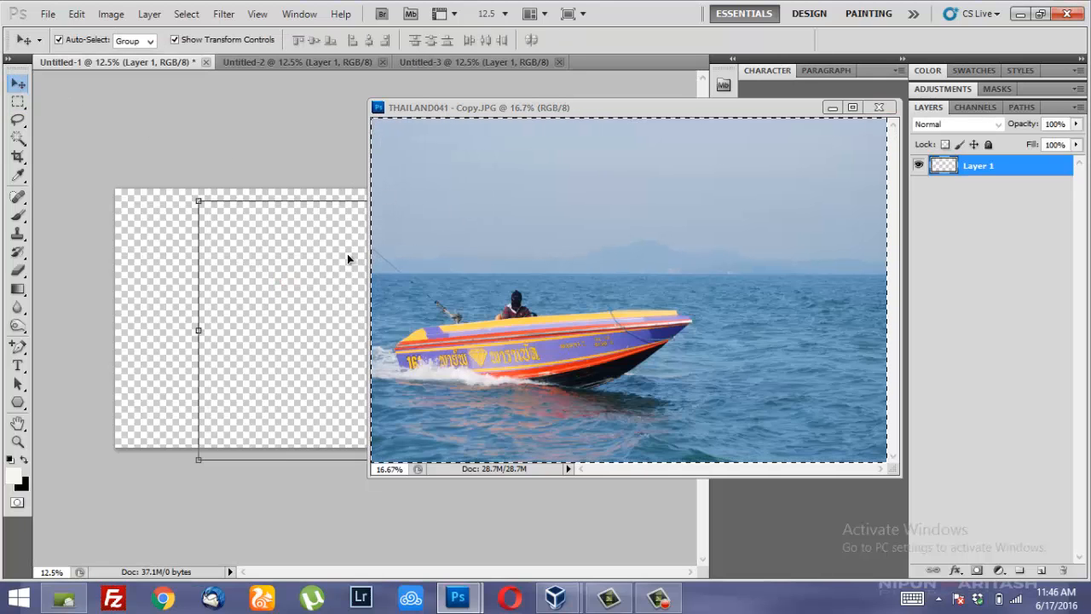
Align the photo with the left edge of the Untitled-1 canvas and stretch its width to 129.13% with a regular transform.
left_click(833, 108)
mouse_move(353, 271)
left_mouse_down()
mouse_move(314, 271)
mouse_move(374, 278)
mouse_move(343, 280)
mouse_move(361, 279)
left_mouse_up()
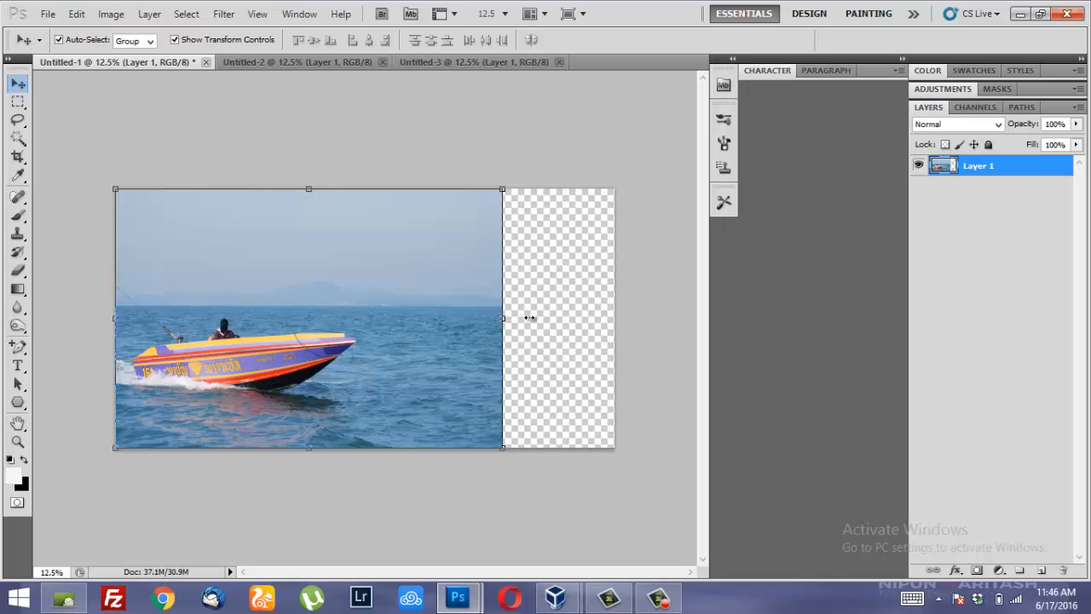
left_click_drag(608, 316, 457, 306)
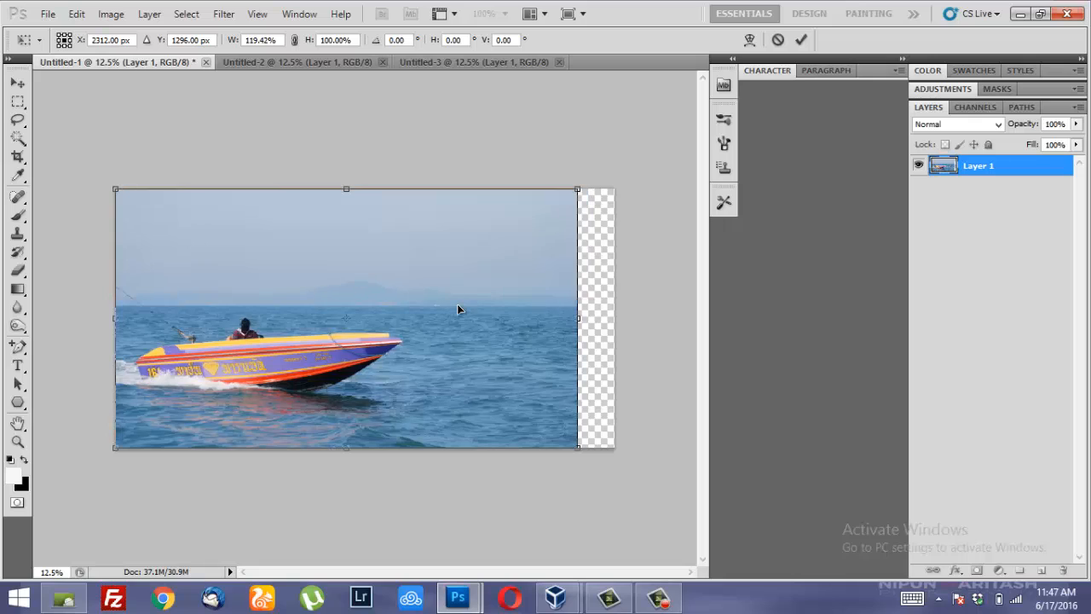
left_click_drag(579, 317, 617, 319)
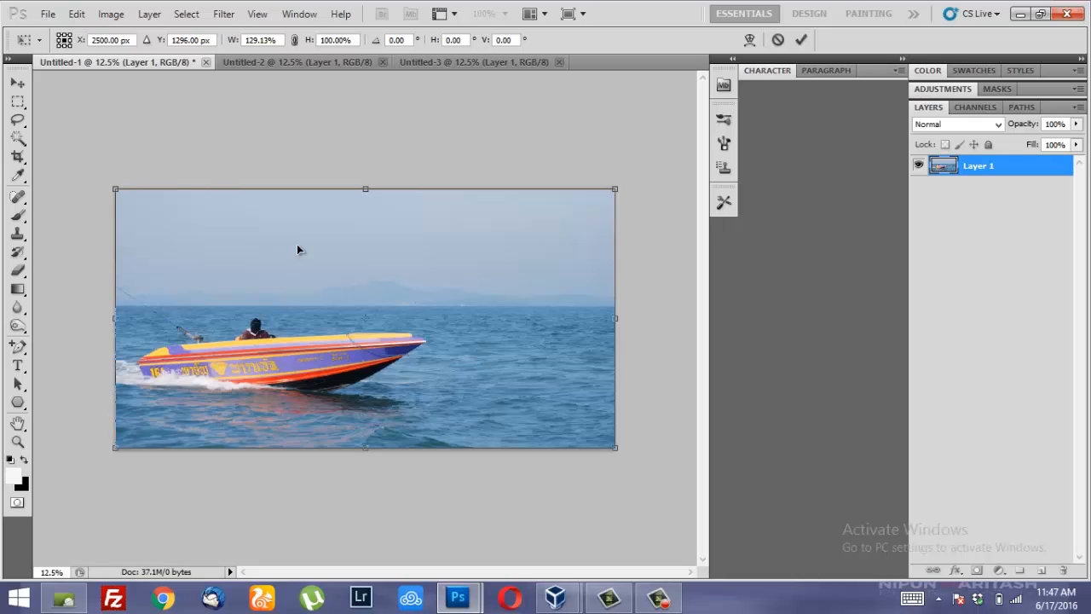
Place the boat photo in the Untitled-2 document and align it with the canvas's left edge.
left_click(285, 63)
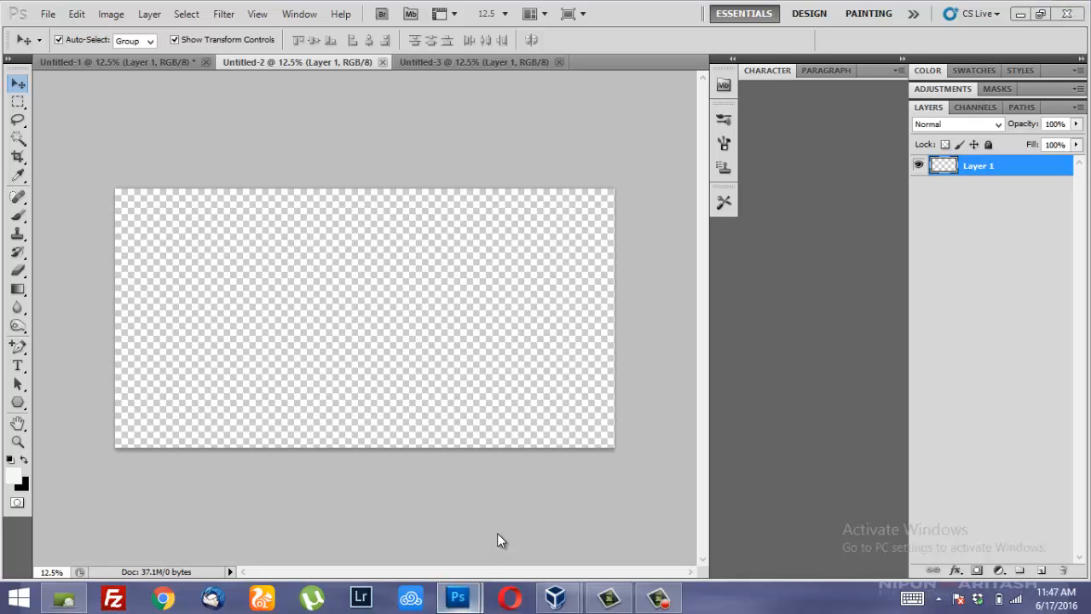
mouse_move(457, 598)
left_click(503, 511)
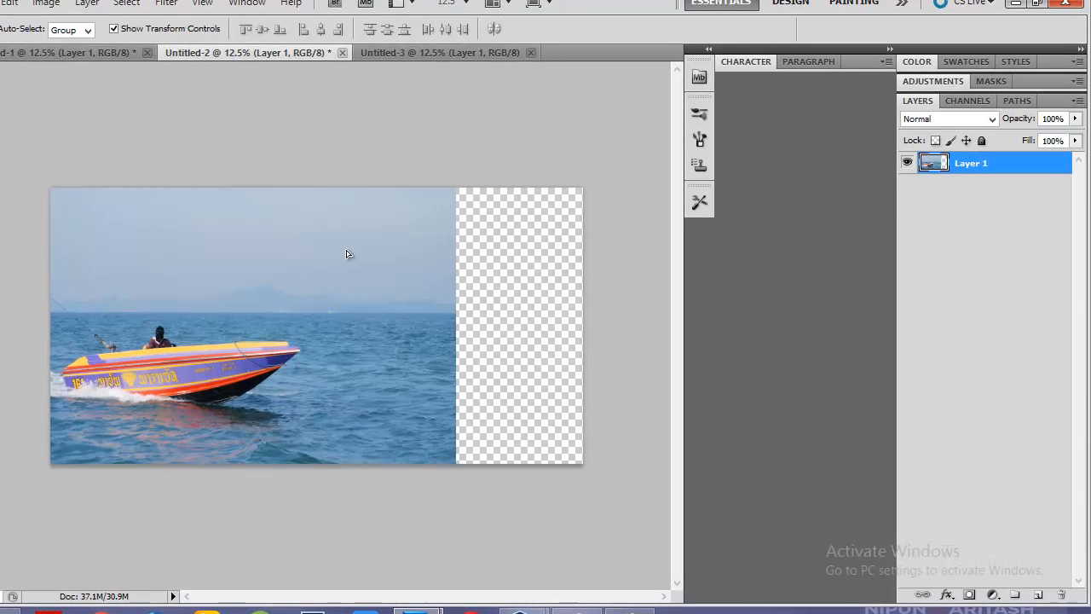
left_click_drag(346, 253, 355, 257)
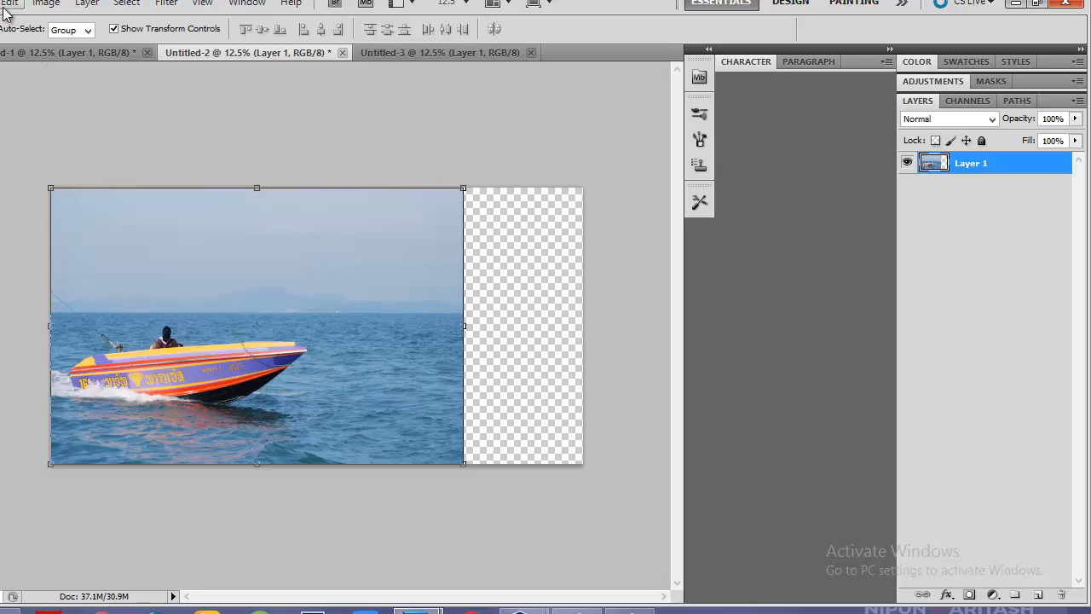
Stretch the Untitled-2 photo to 129.13% width with Content-Aware Scale so it fills the canvas.
left_click(39, 3)
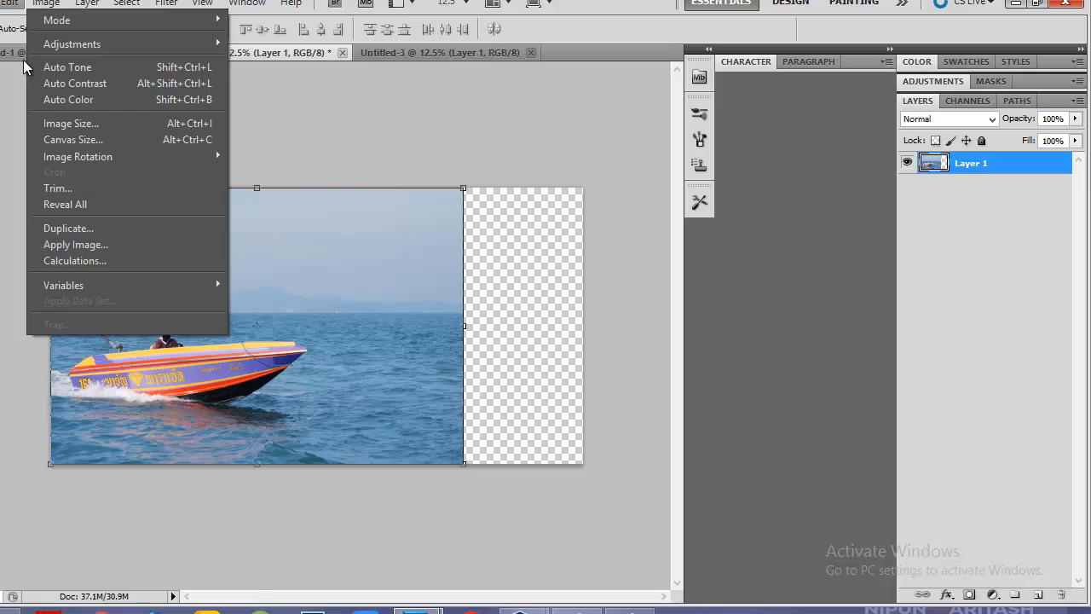
mouse_move(10, 4)
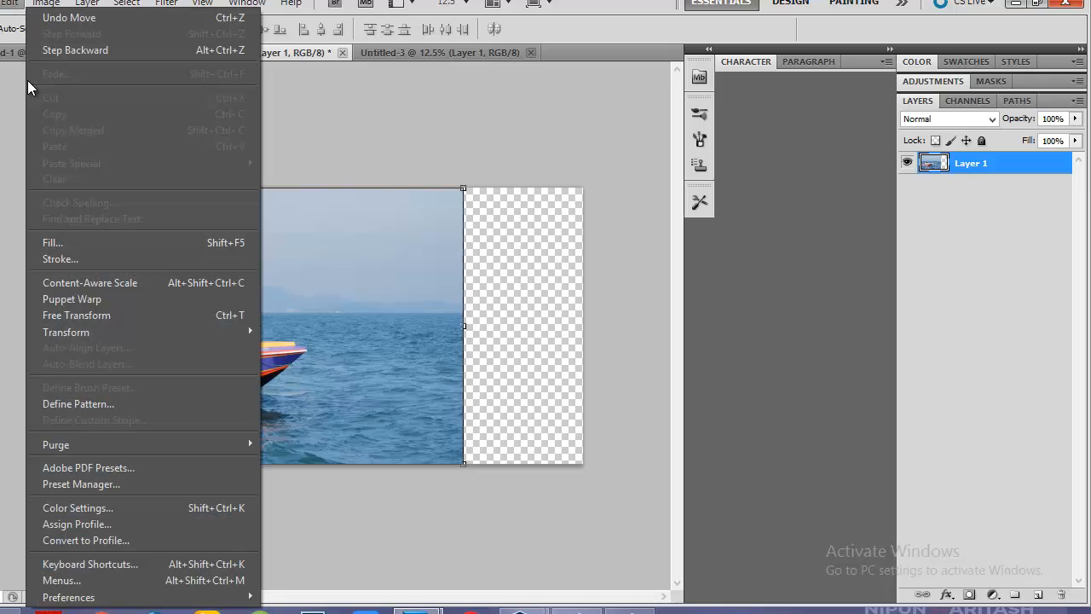
left_click(77, 283)
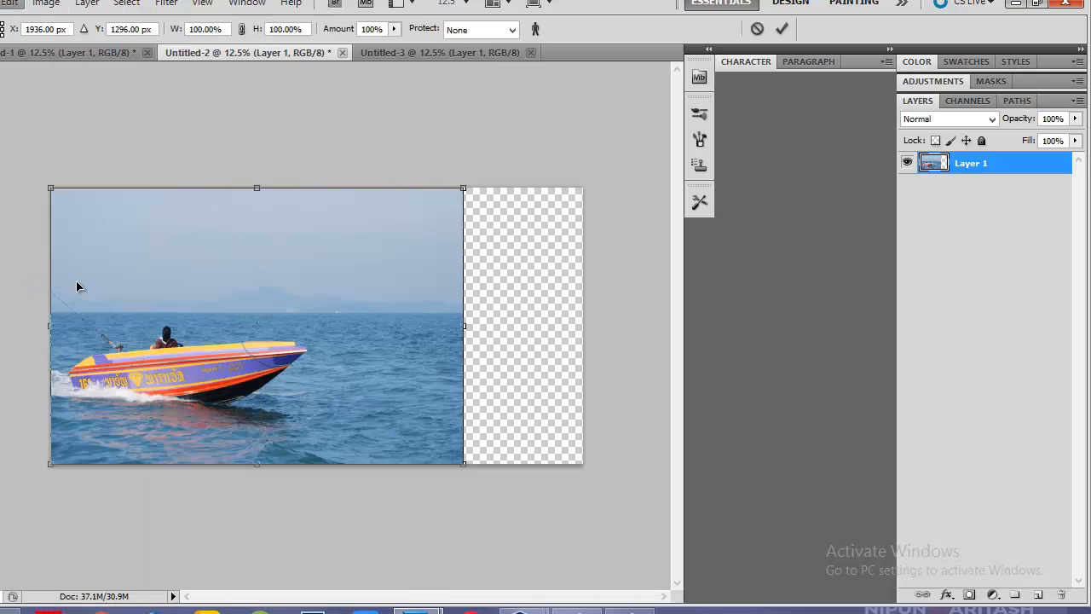
left_click_drag(476, 326, 582, 331)
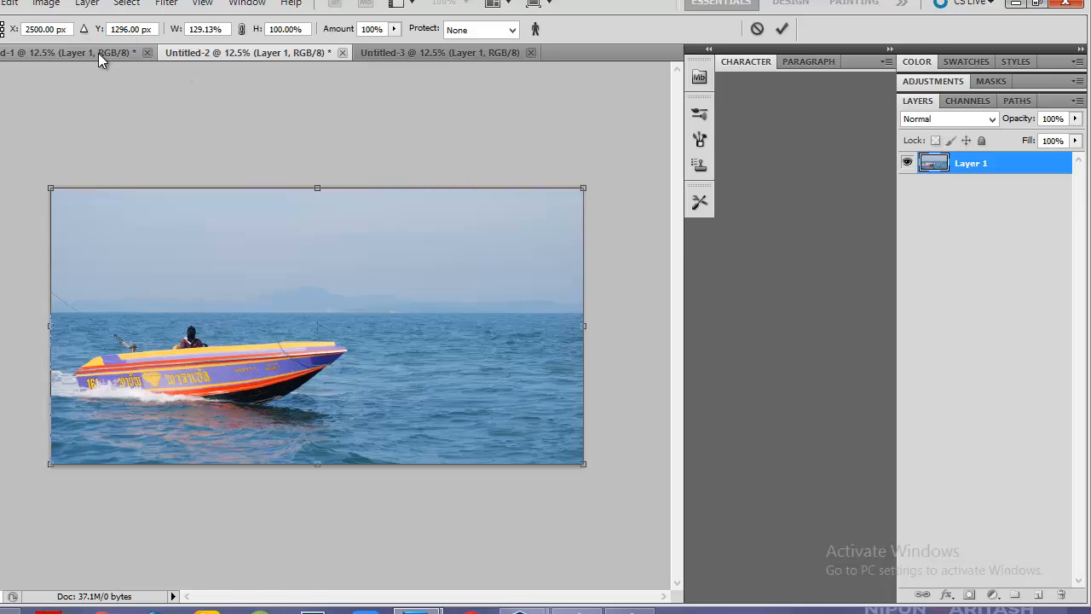
key("Return")
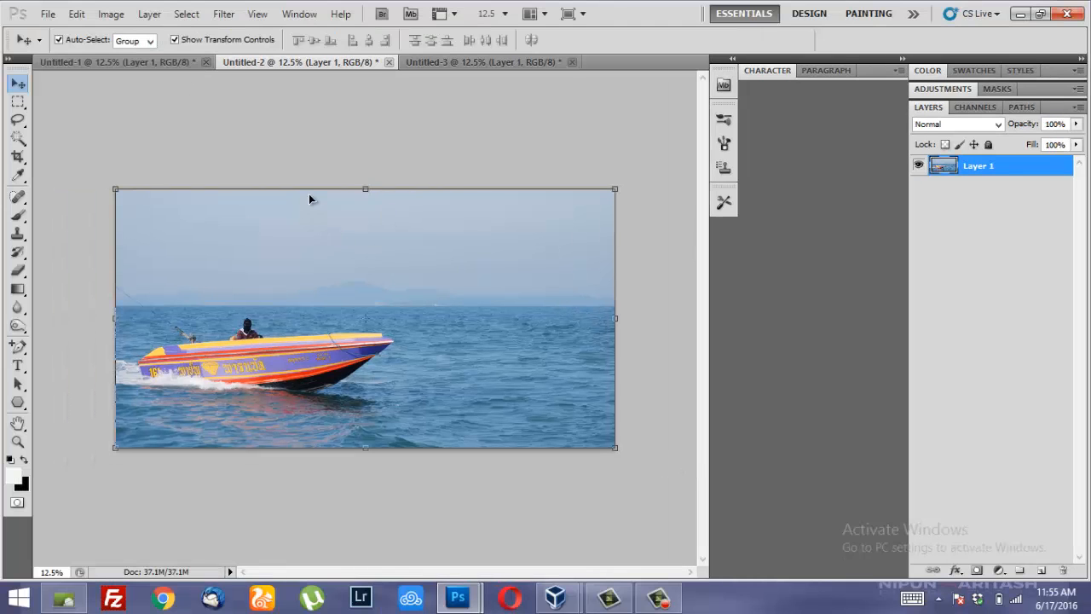
Compare the boat's proportions in Untitled-1, stretched normally, with those in Untitled-2, stretched by Content-Aware Scale.
left_click(131, 63)
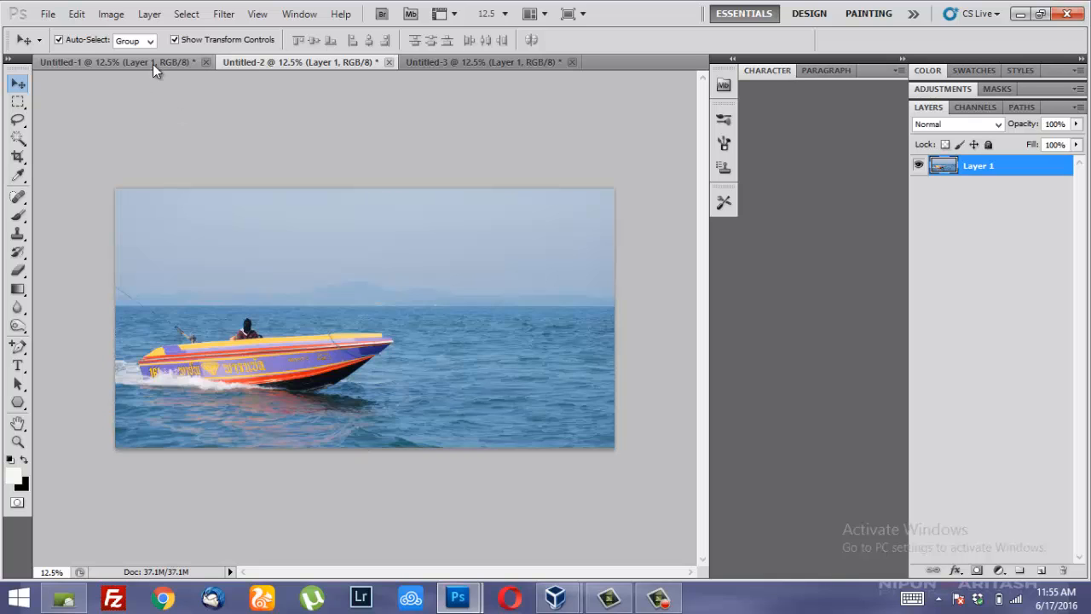
left_click(243, 60)
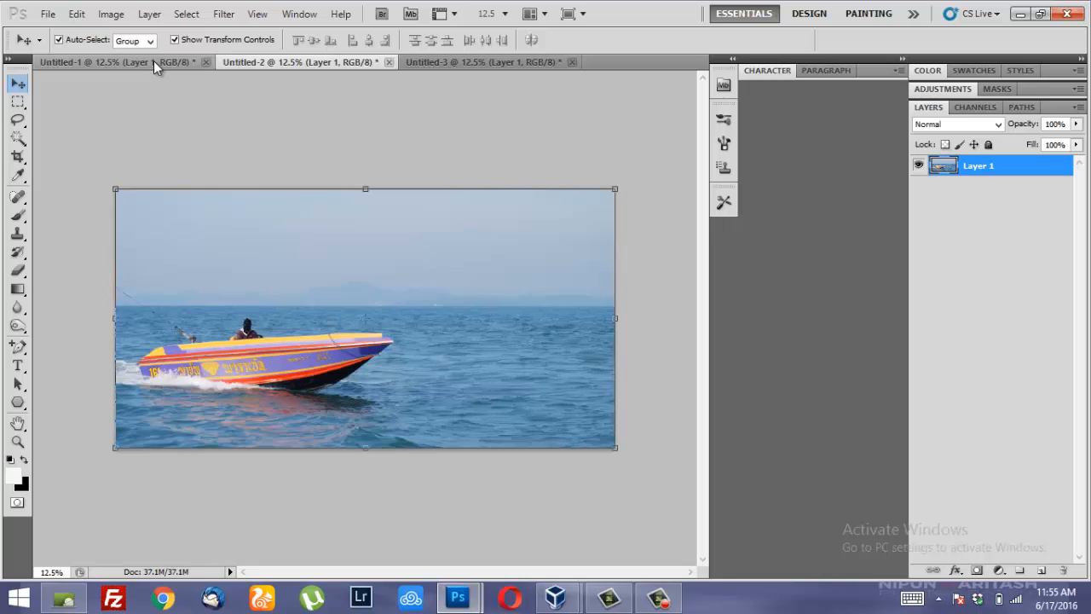
key("ctrl+shift+Tab")
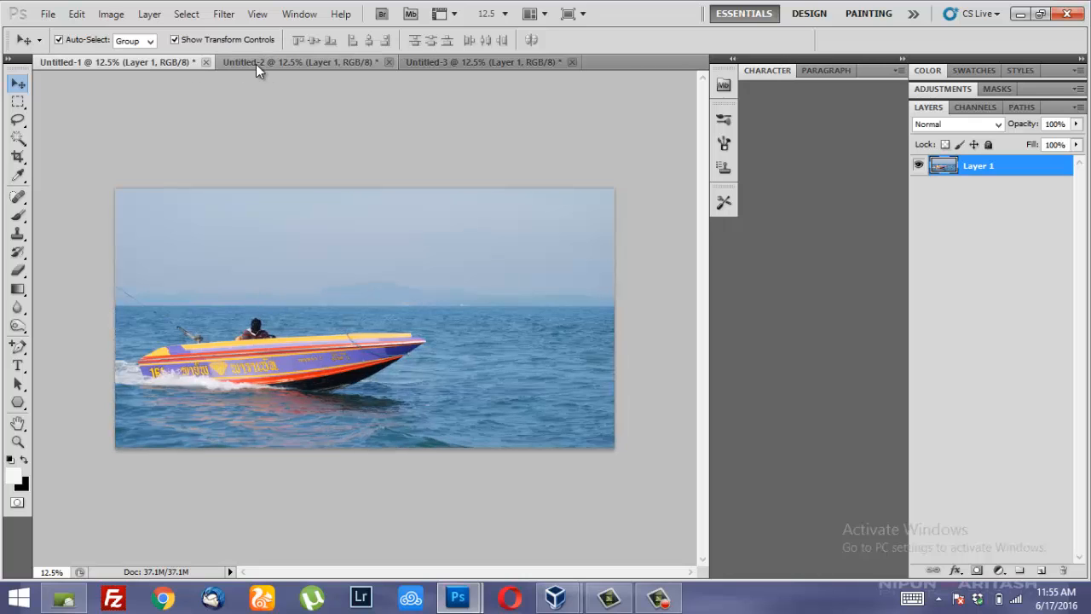
left_click(251, 63)
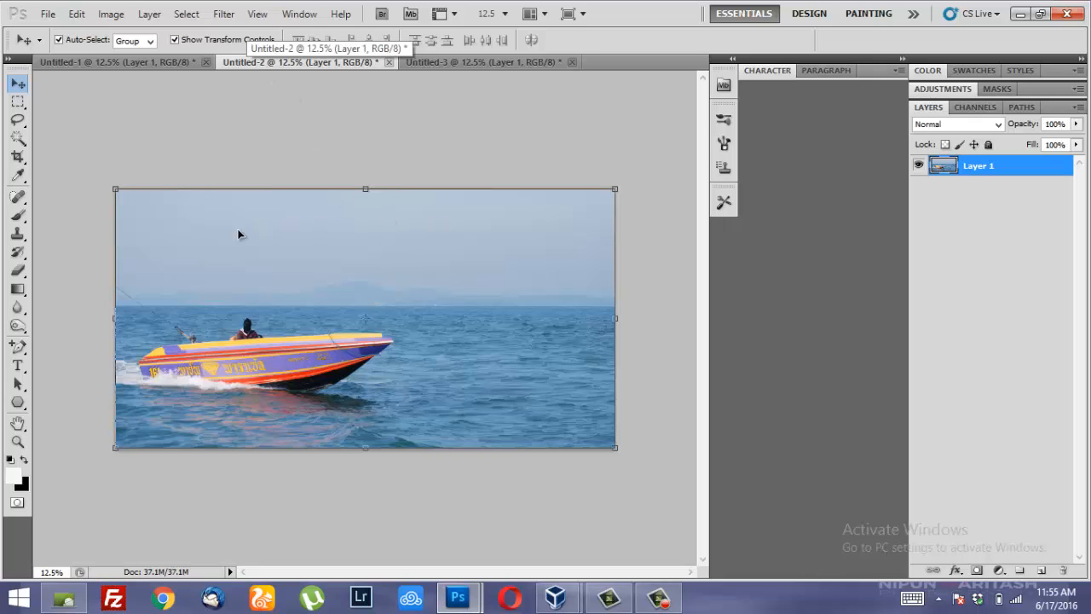
left_click(144, 63)
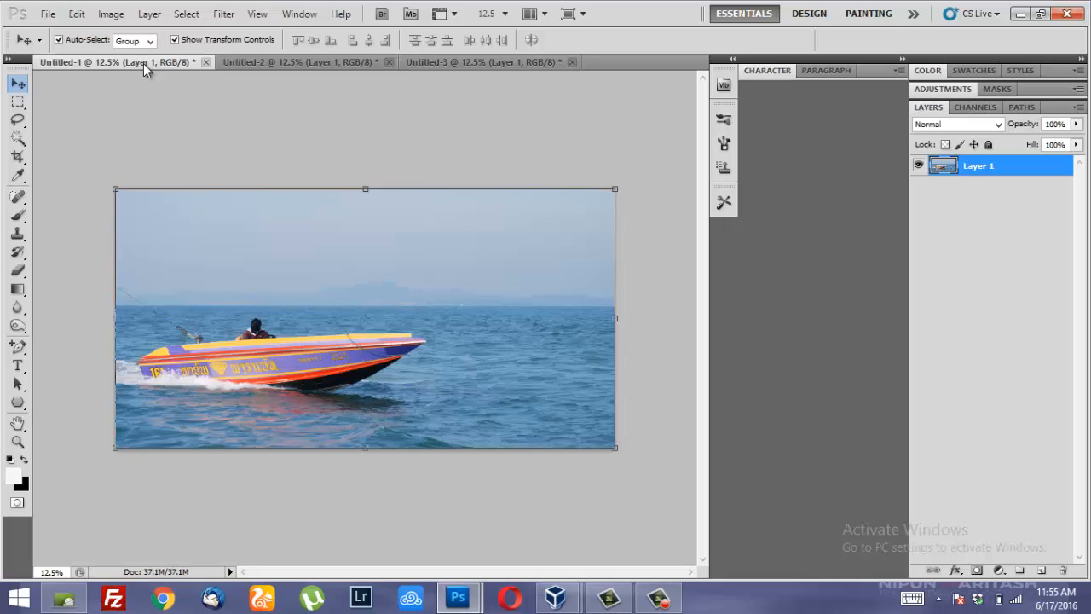
key("ctrl")
left_click(297, 63)
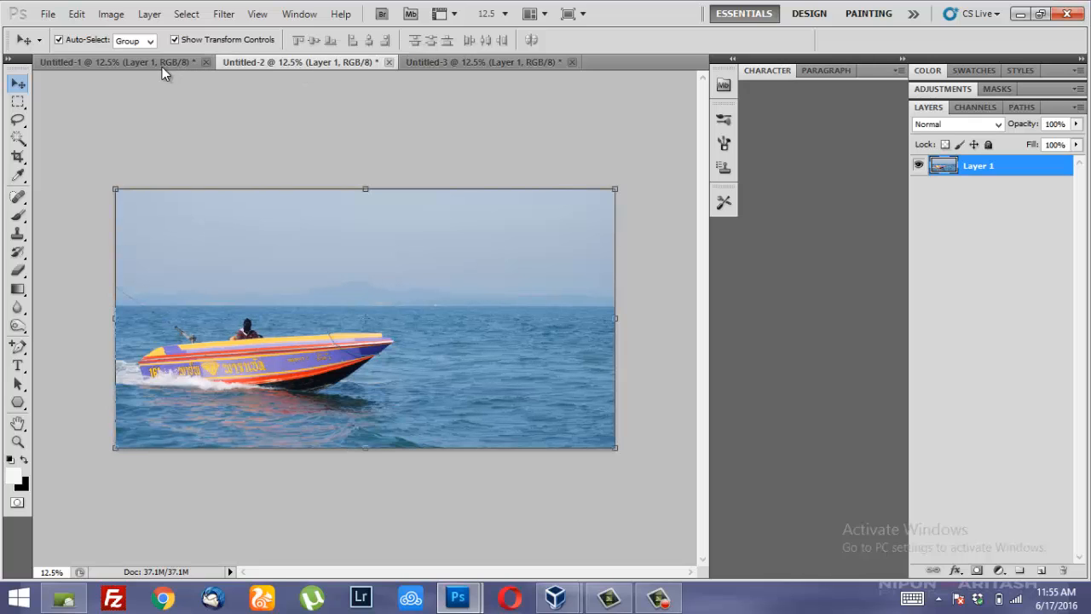
left_click(157, 67)
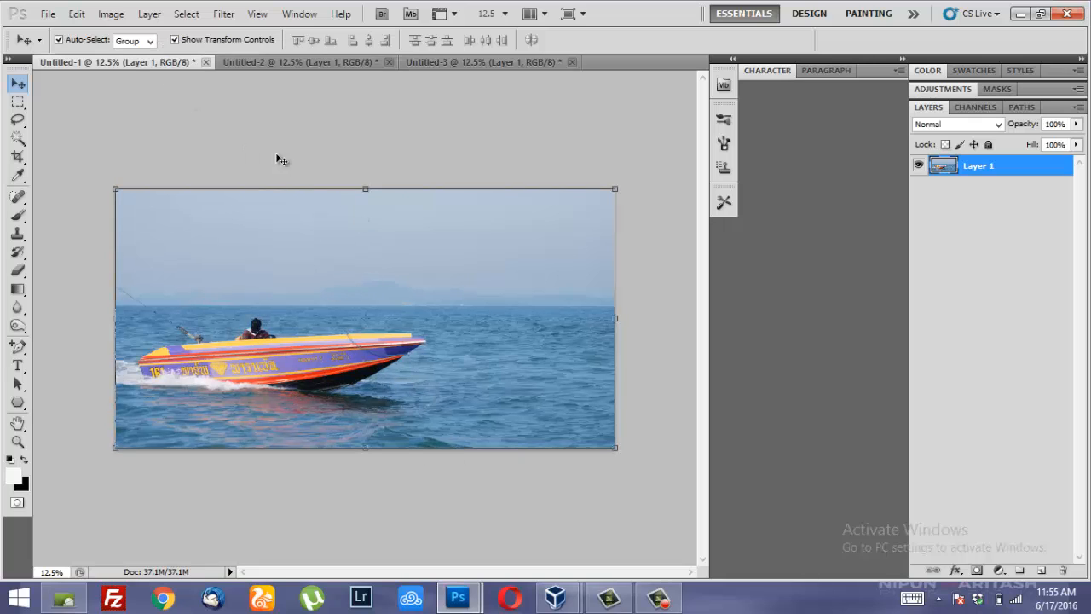
left_click(277, 60)
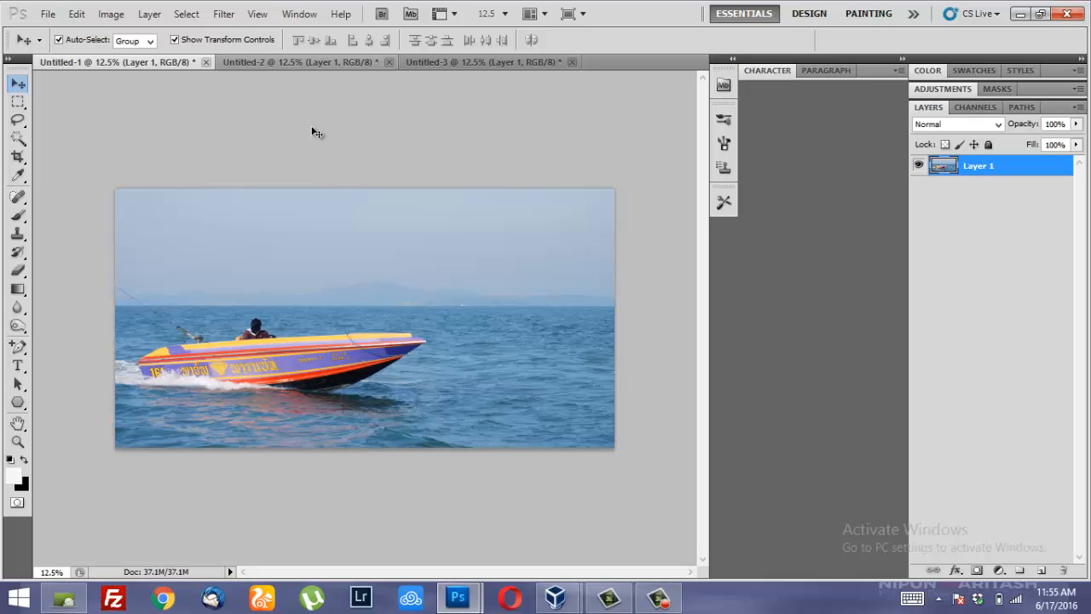
key("ctrl+Tab")
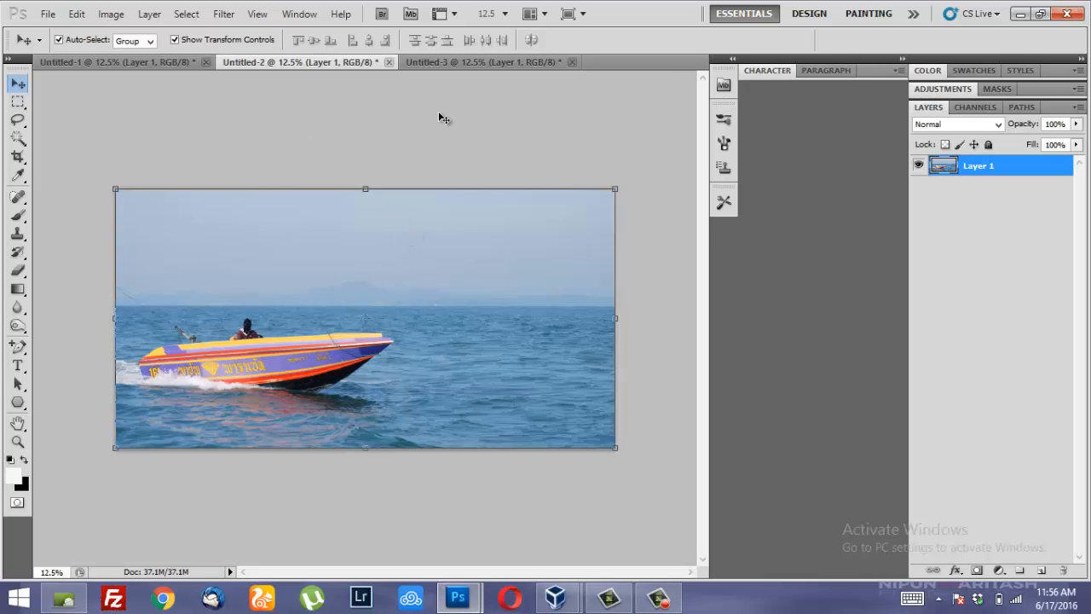
In Untitled-3, select the full-height strip of sea and sky between the boat's bow and the photo's right edge with a rectangular marquee.
left_click(441, 64)
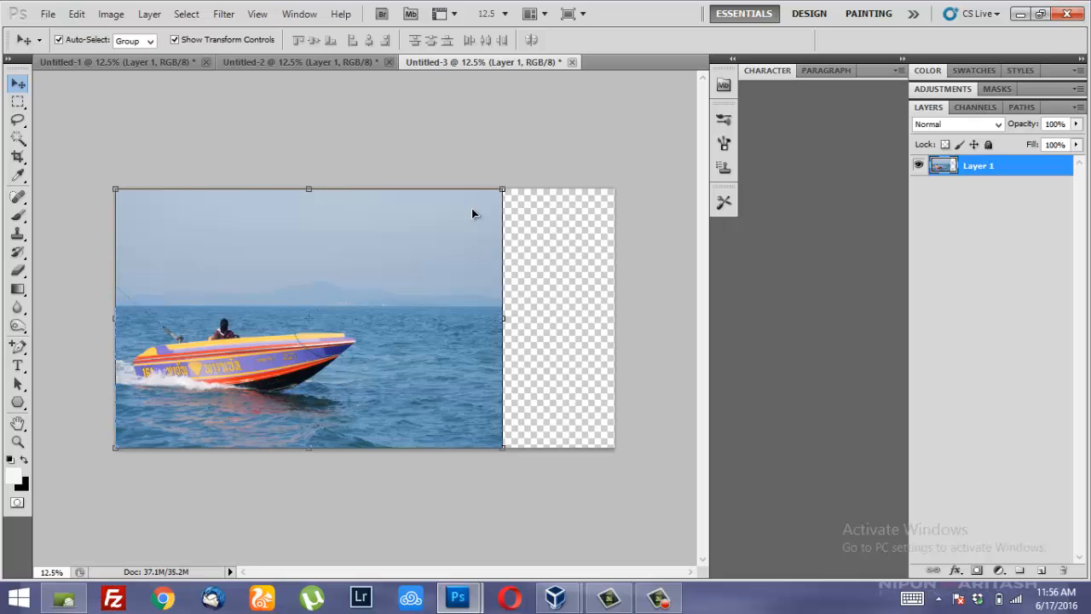
left_click(17, 100)
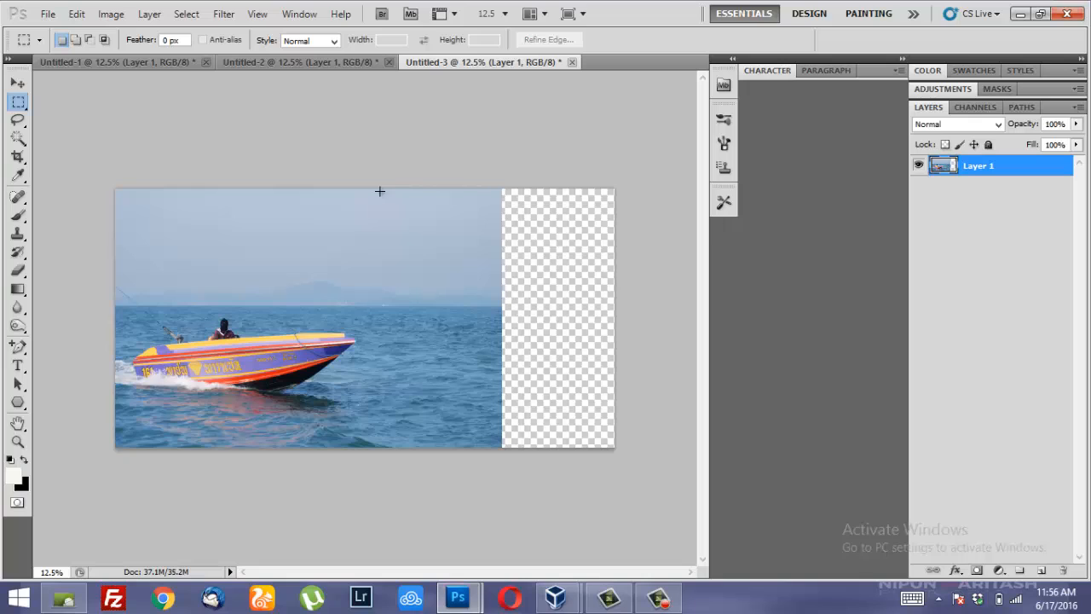
left_click_drag(415, 274, 501, 450)
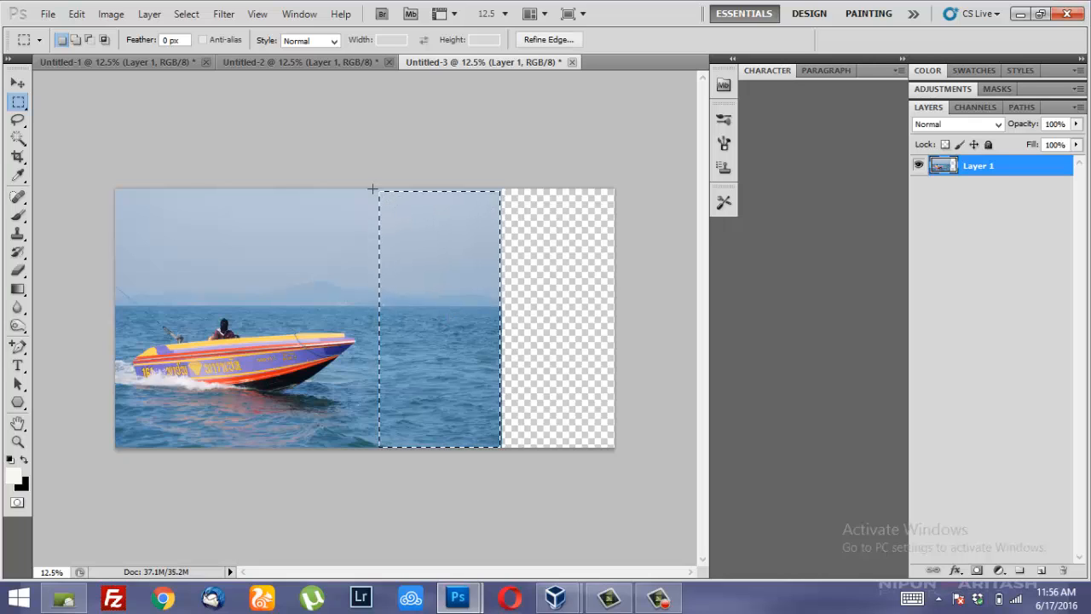
key("ctrl+d")
left_click_drag(434, 260, 457, 324)
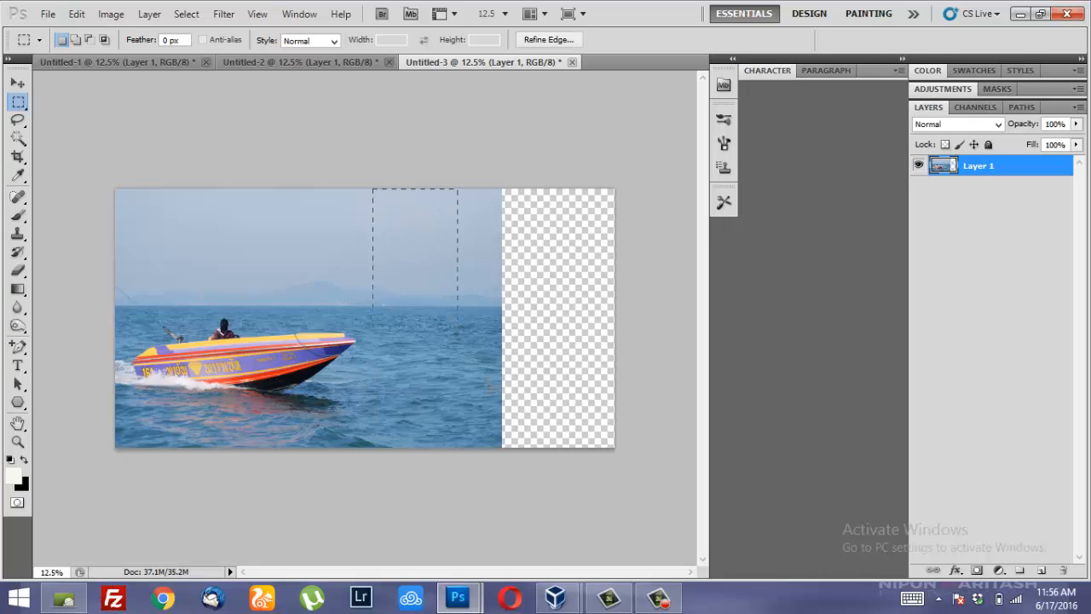
left_click_drag(504, 421, 501, 452)
Stretch the selected sea and sky strip to 188.20% width with Content-Aware Scale, filling the rest of the canvas, and apply it.
left_click(76, 13)
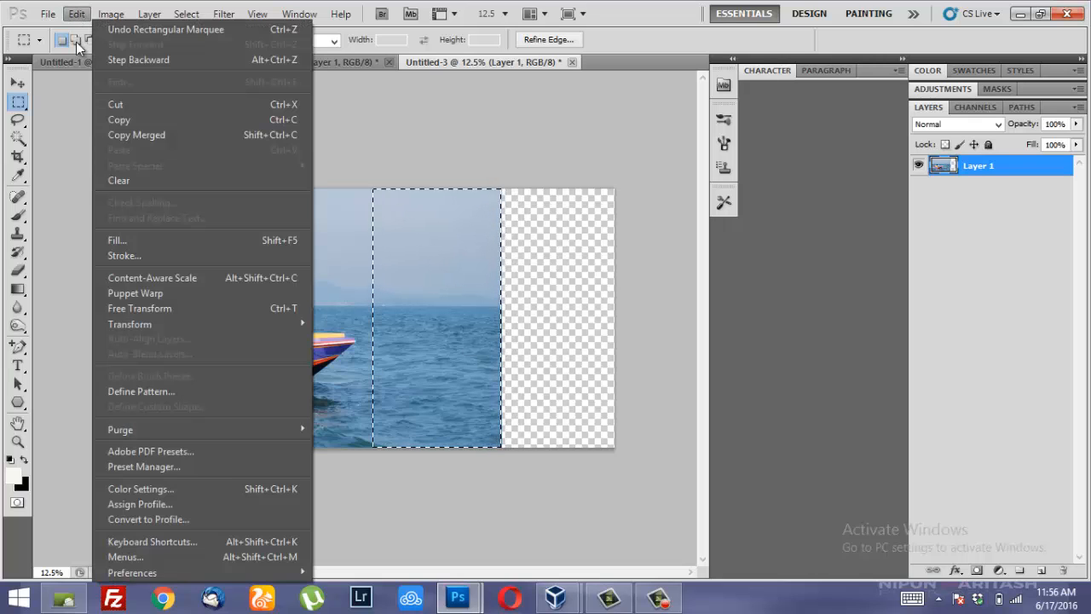
left_click(172, 278)
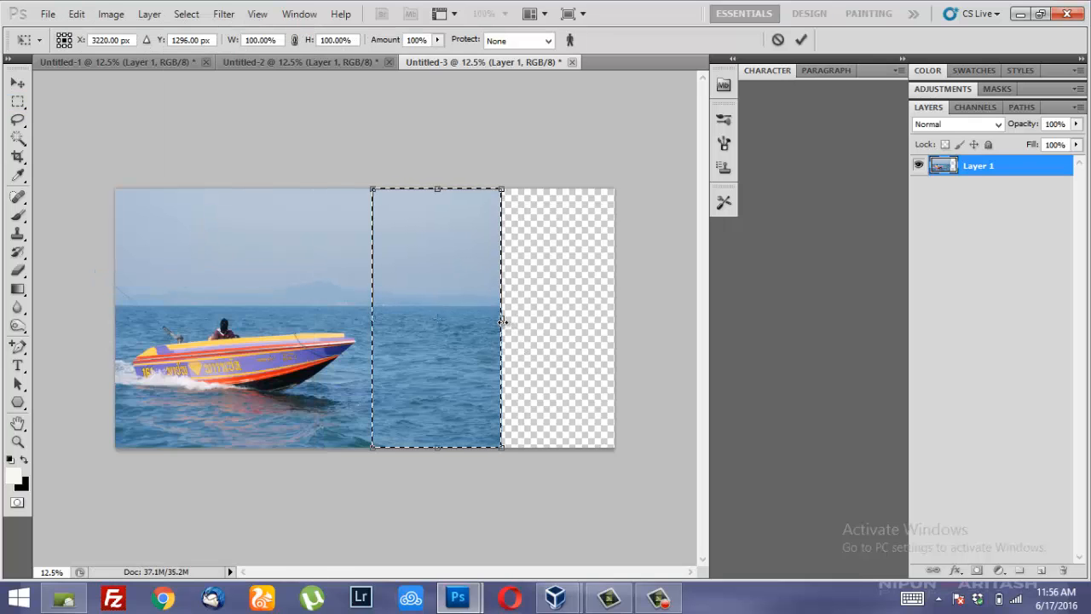
left_click_drag(503, 320, 615, 323)
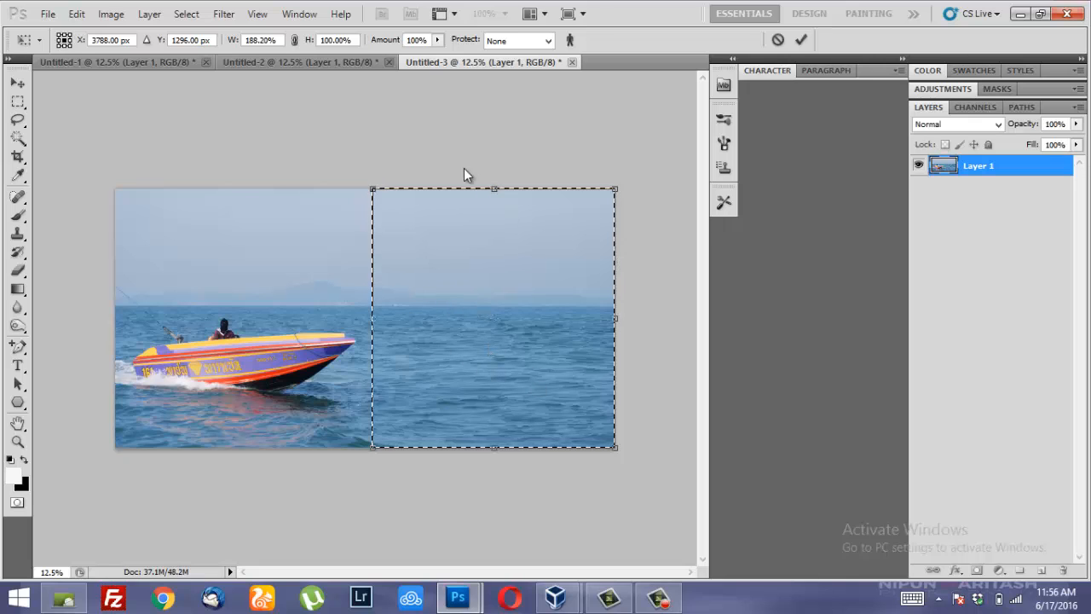
left_click(17, 83)
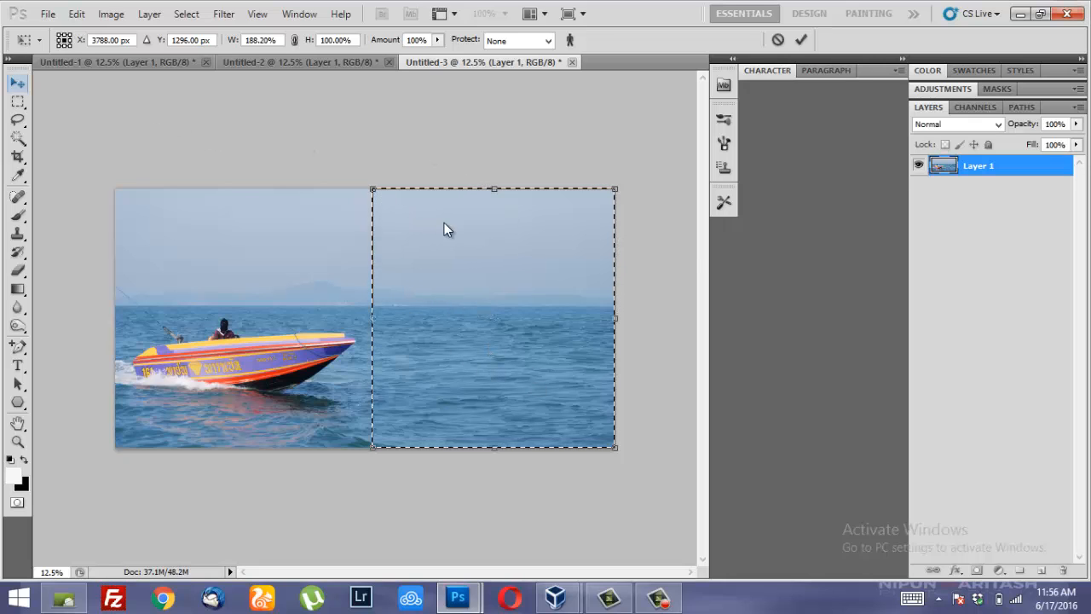
left_click(494, 242)
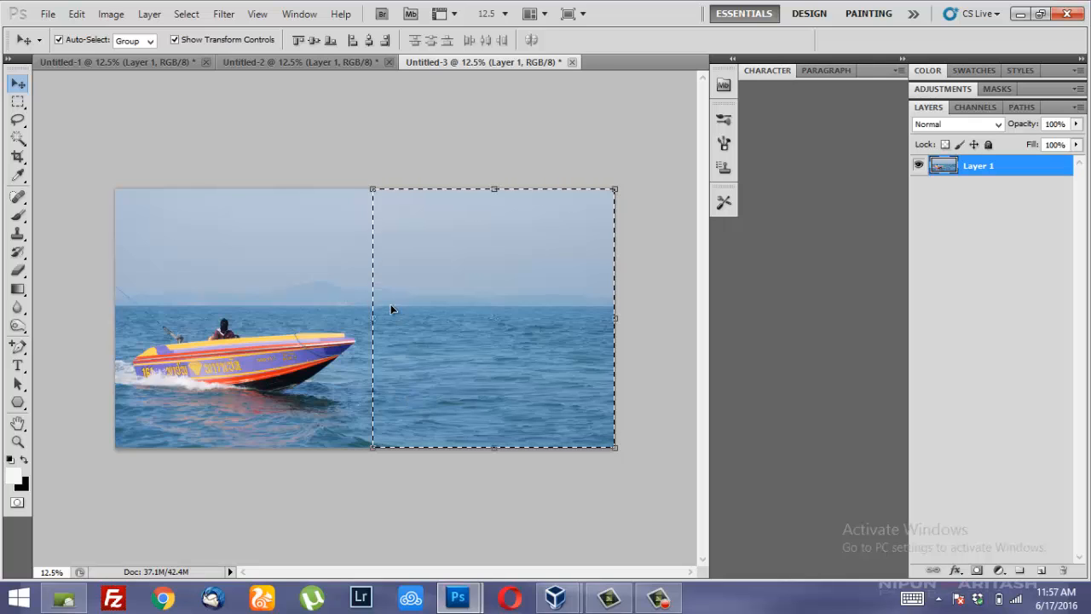
Compare the boat's proportions across the three stretched versions in Untitled-1, Untitled-2 and Untitled-3.
left_click(17, 99)
left_click(17, 85)
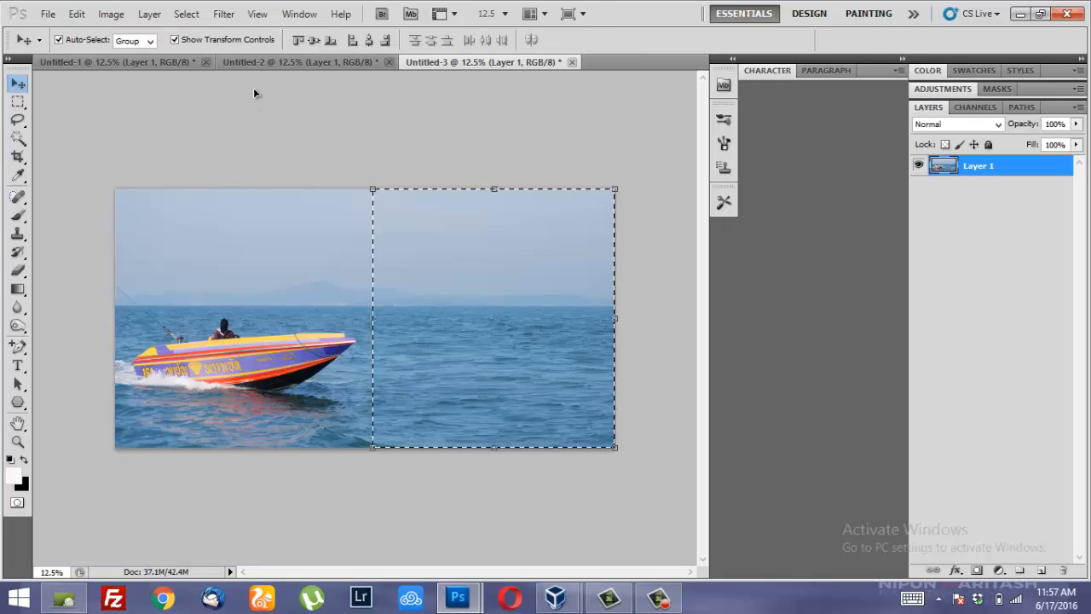
left_click(296, 62)
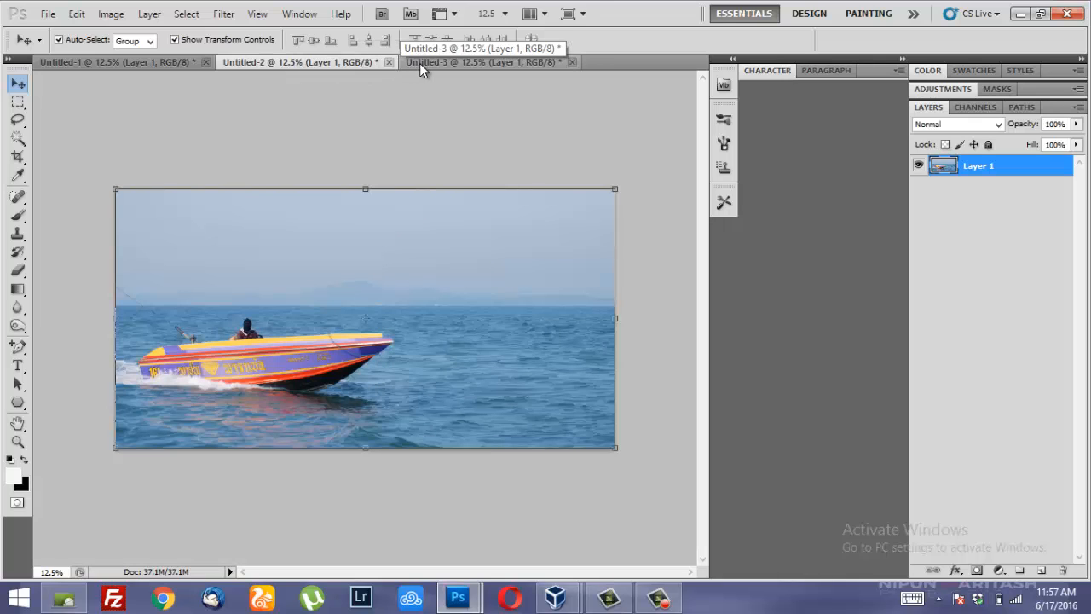
key("ctrl+a")
key("ctrl+Tab")
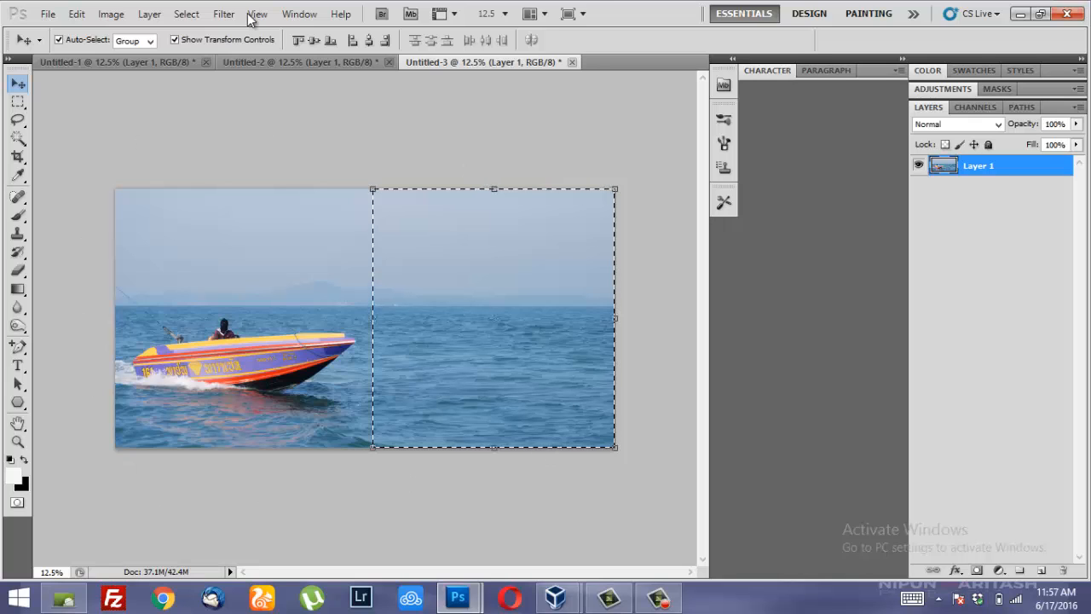
key("ctrl+c")
left_click(291, 63)
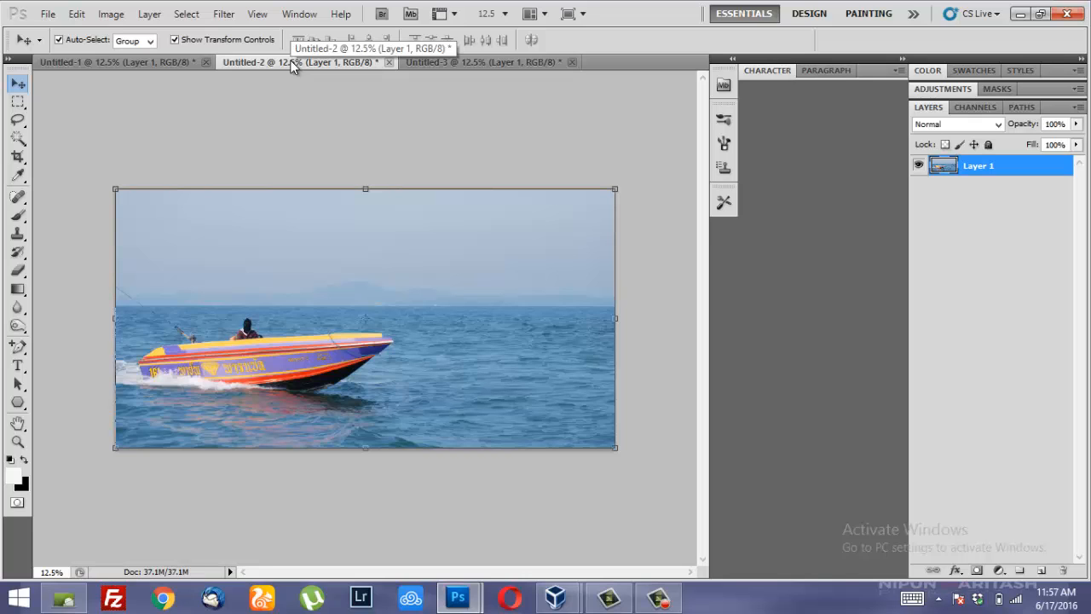
left_click(138, 65)
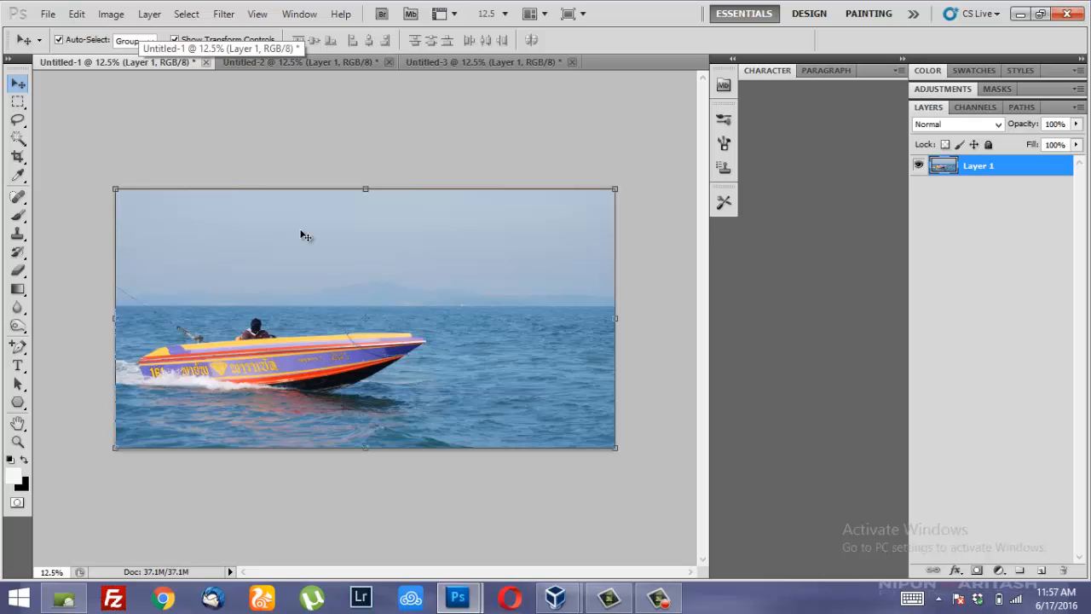
left_click(285, 62)
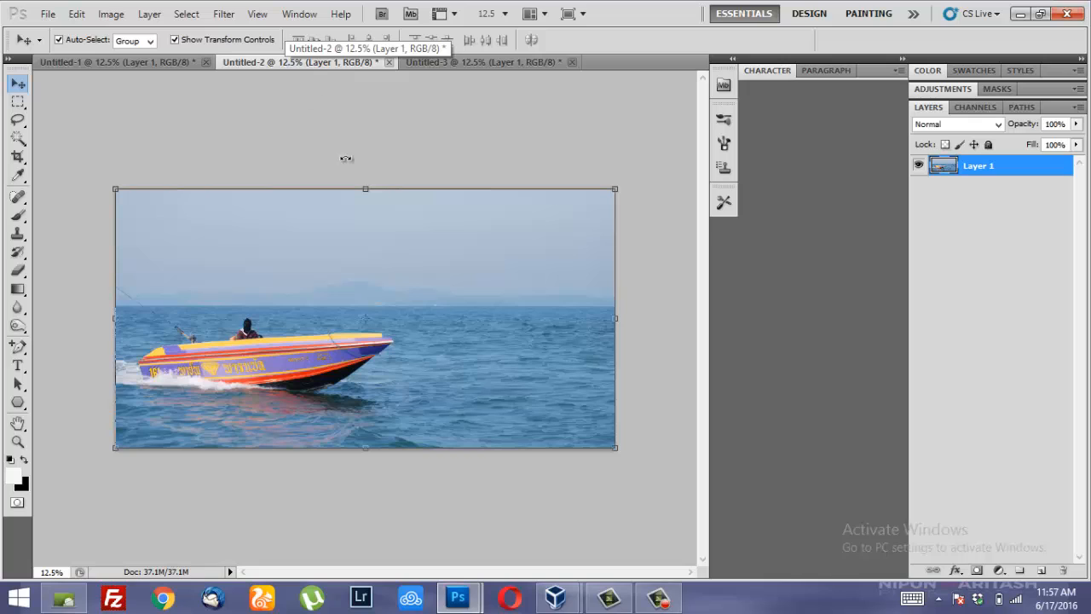
left_click(504, 64)
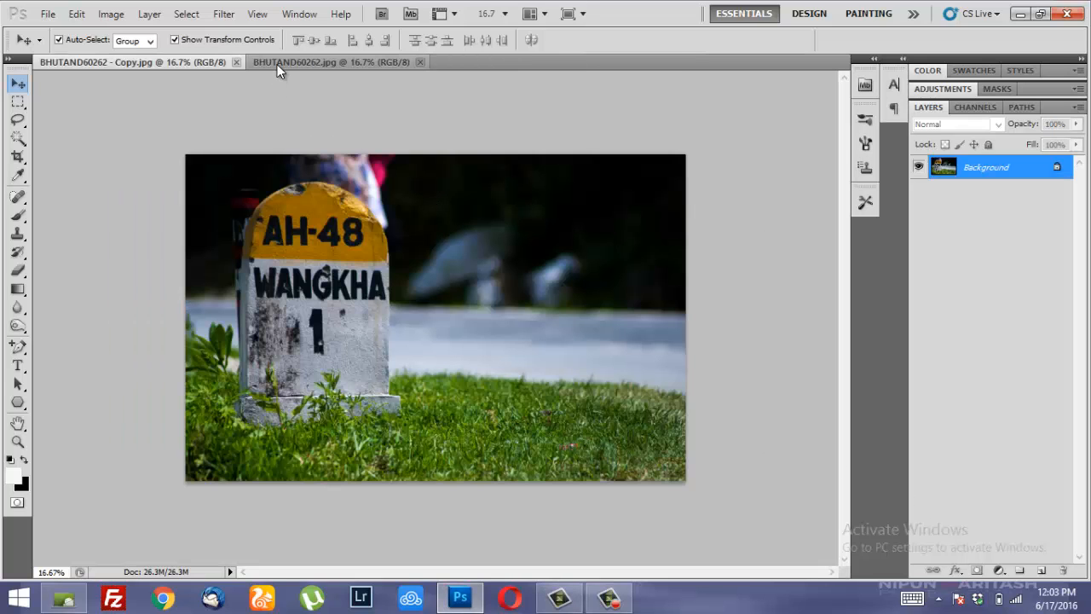
In BHUTAND60262.jpg, select the whole milestone photo, squeeze it to 64.54% width with a regular transform and apply it.
left_click(277, 64)
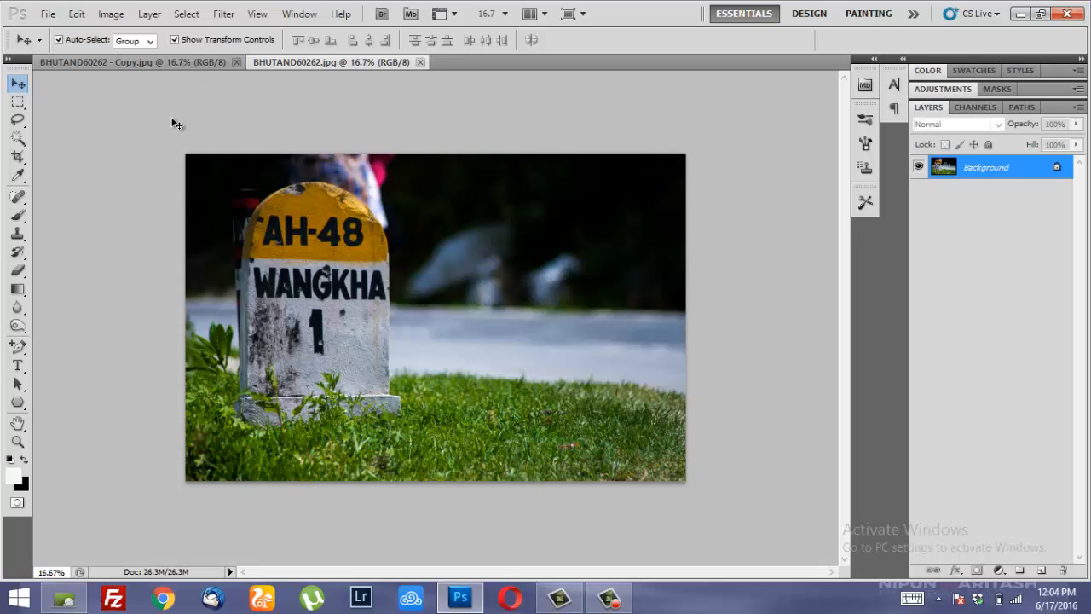
key("ctrl+a")
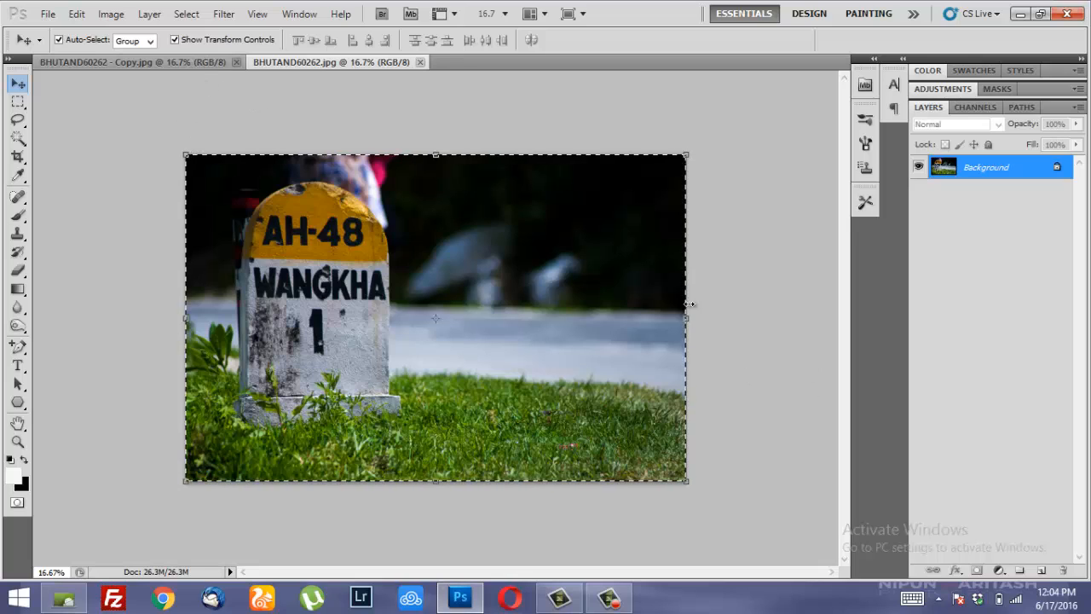
left_click_drag(688, 319, 509, 331)
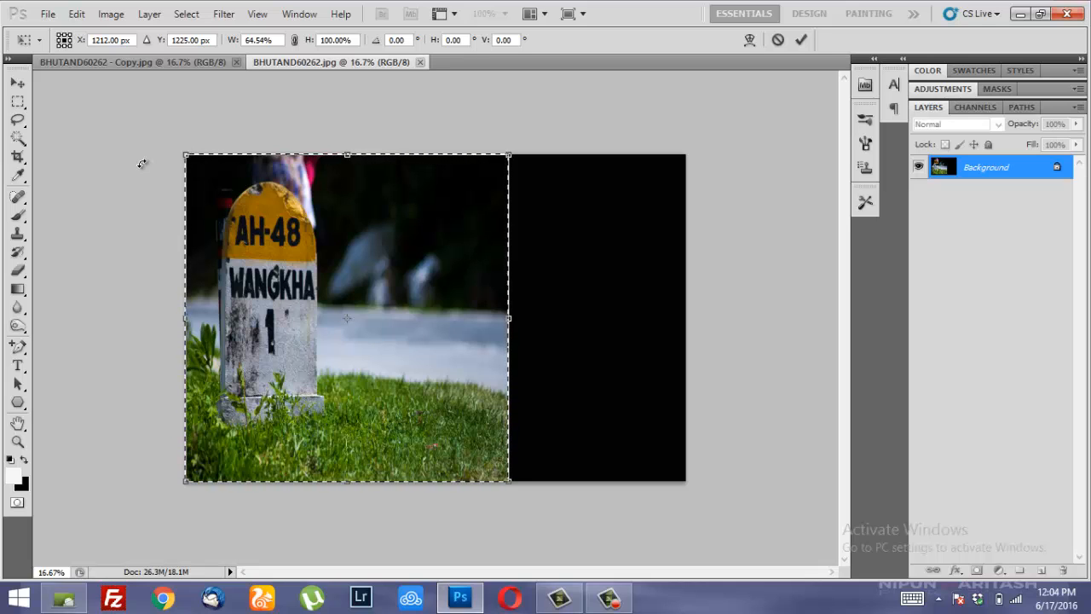
left_click(17, 83)
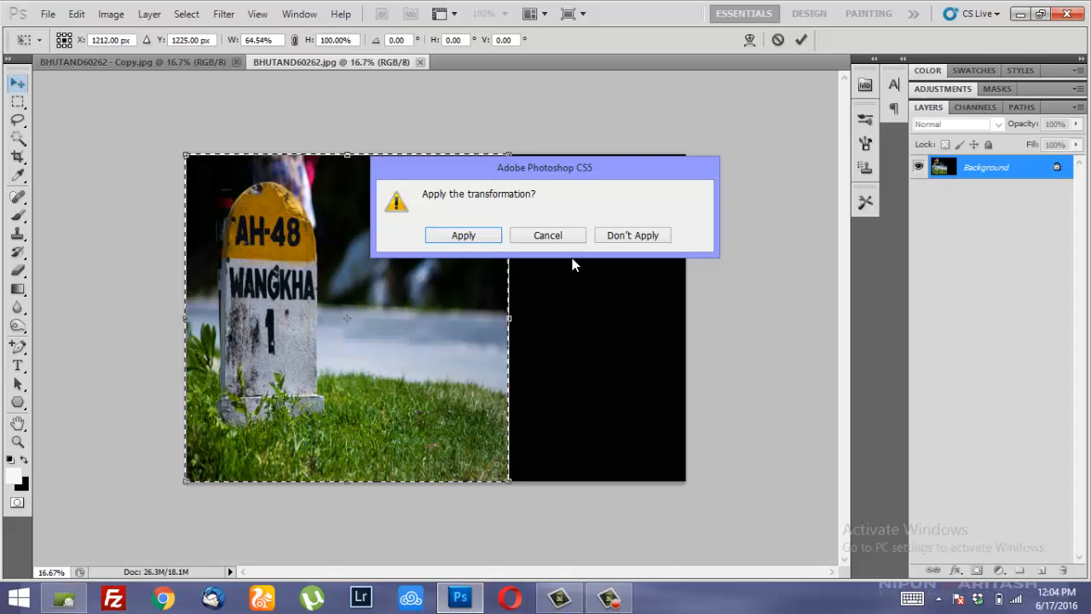
left_click(483, 242)
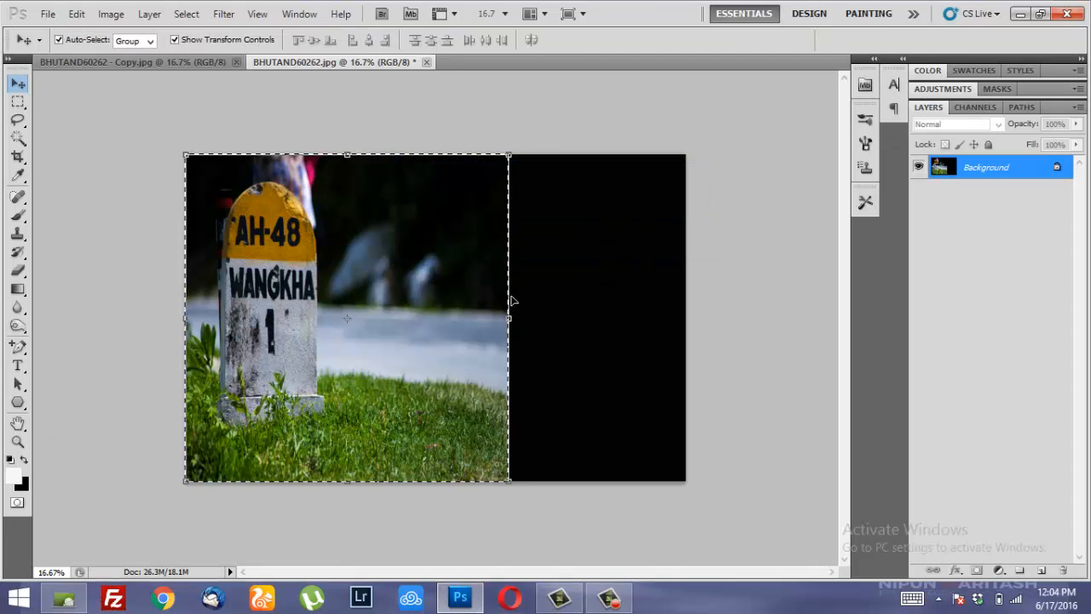
In BHUTAND60262 - Copy.jpg, select the whole photo, narrow it to 63.90% width with Content-Aware Scale and apply it.
left_click(103, 64)
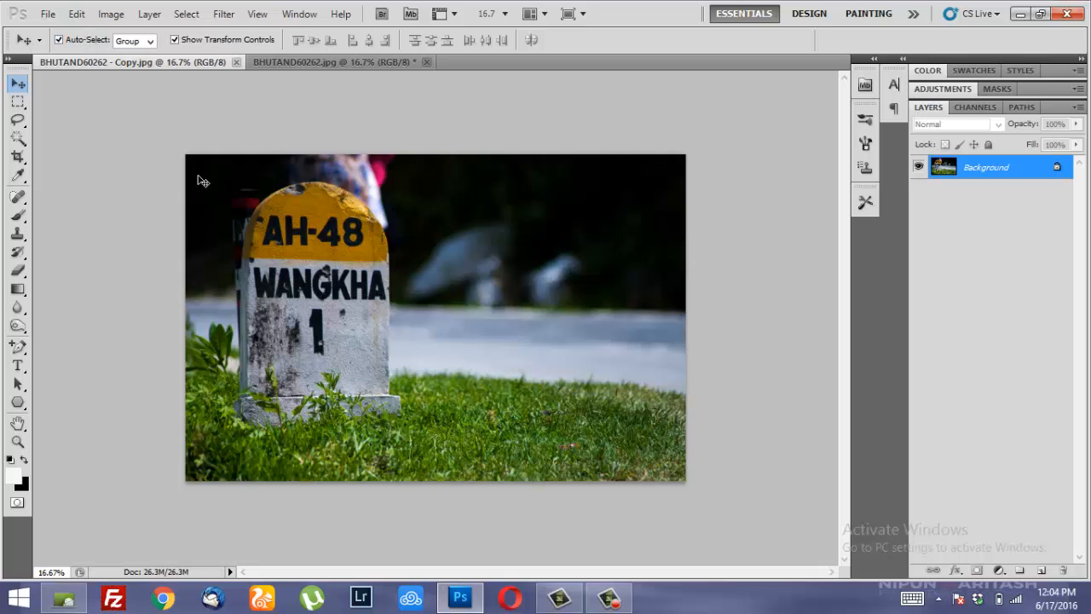
key("ctrl+a")
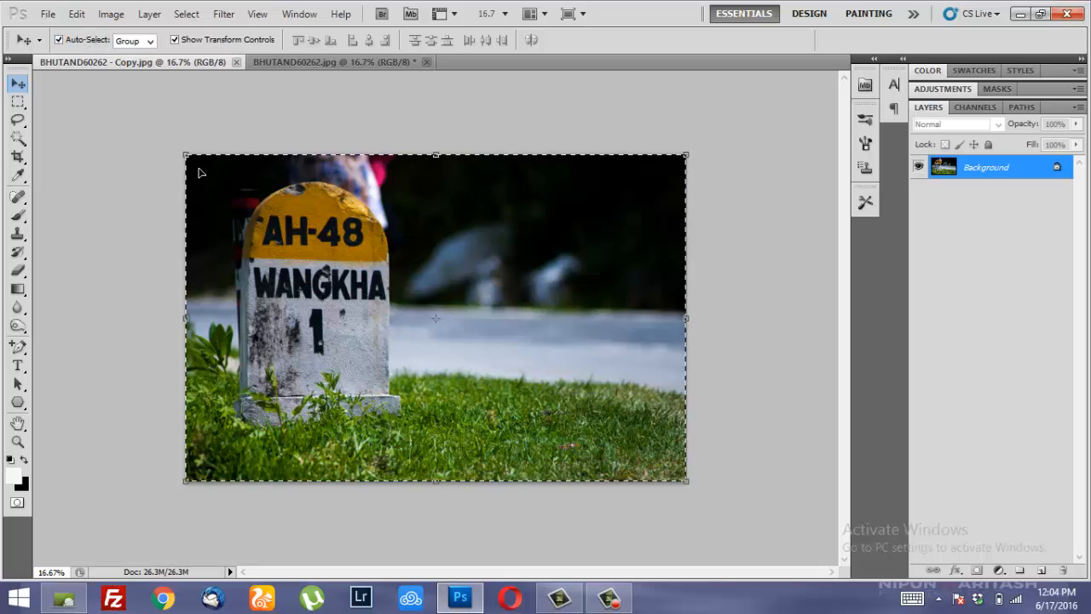
left_click(76, 16)
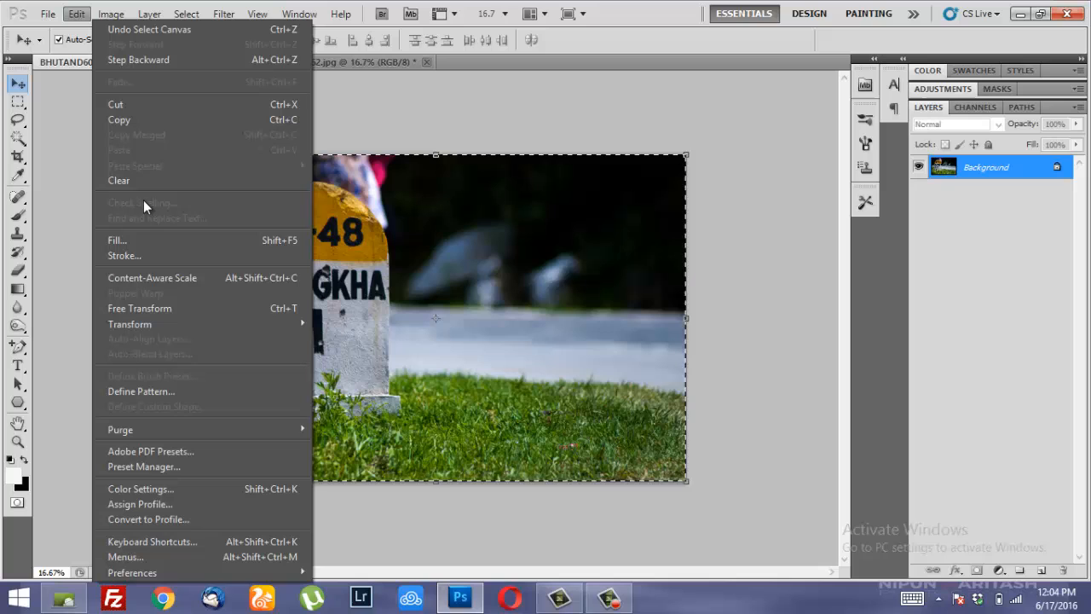
left_click(174, 278)
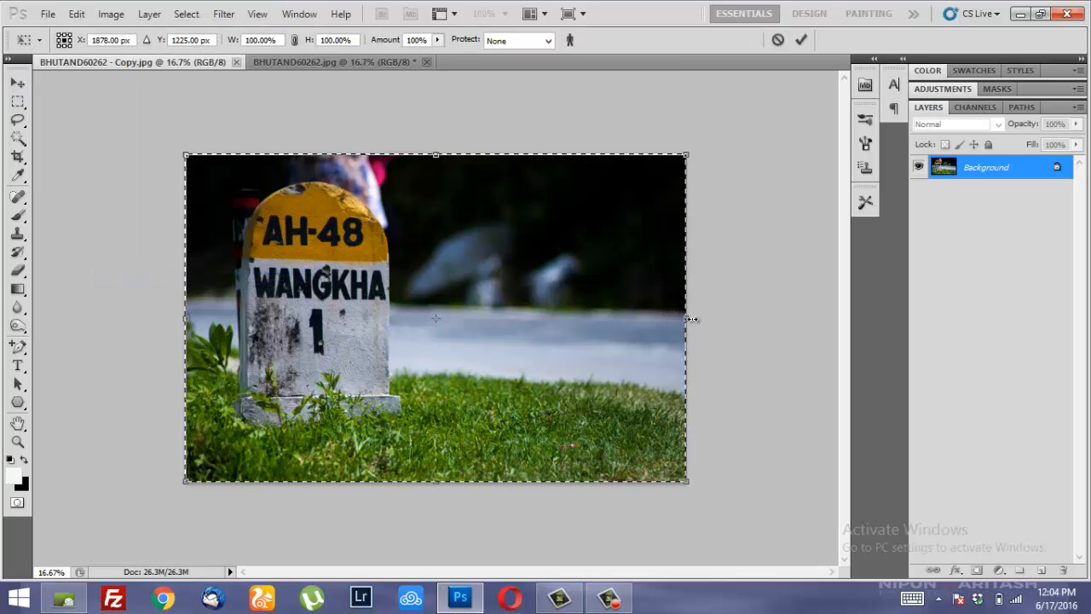
left_click_drag(685, 318, 505, 319)
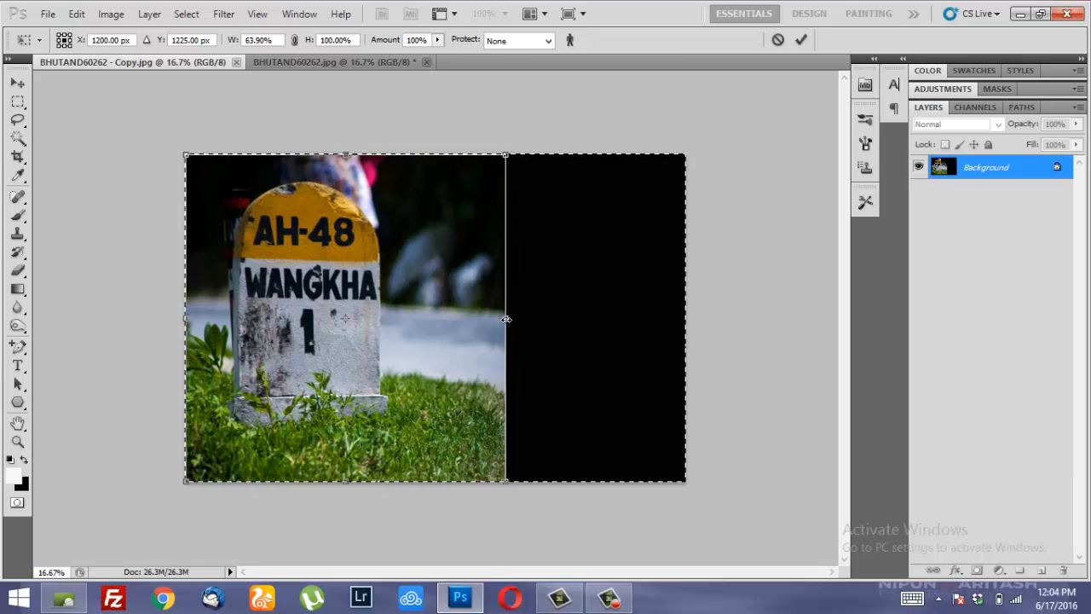
left_click(18, 83)
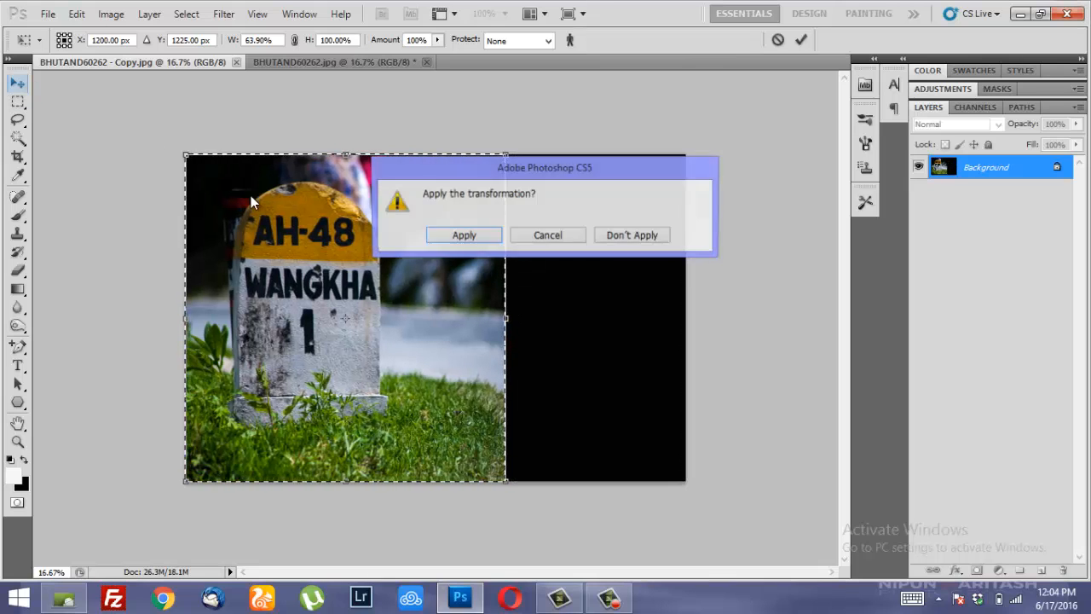
left_click(443, 236)
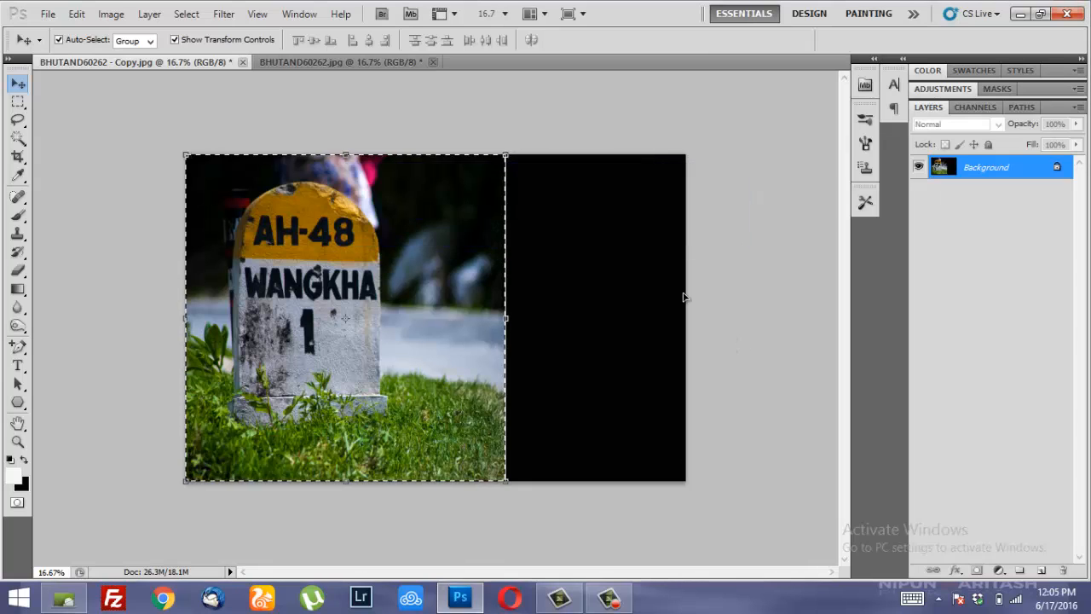
Compare the milestone's proportions in the normally squeezed BHUTAND60262.jpg with those in the content-aware scaled BHUTAND60262 - Copy.jpg.
left_click(344, 61)
left_click(175, 62)
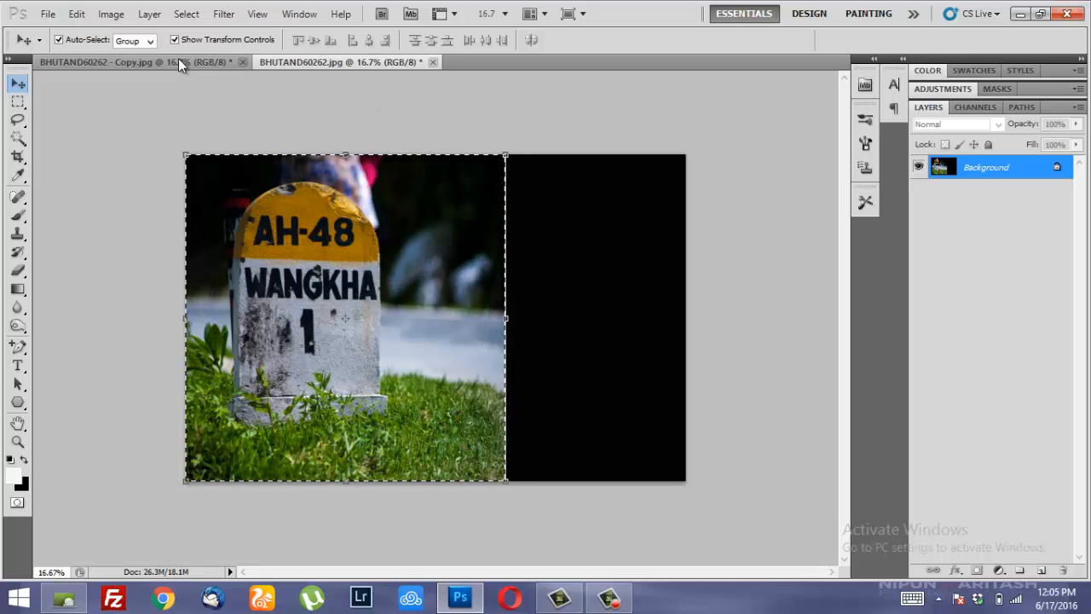
left_click(309, 63)
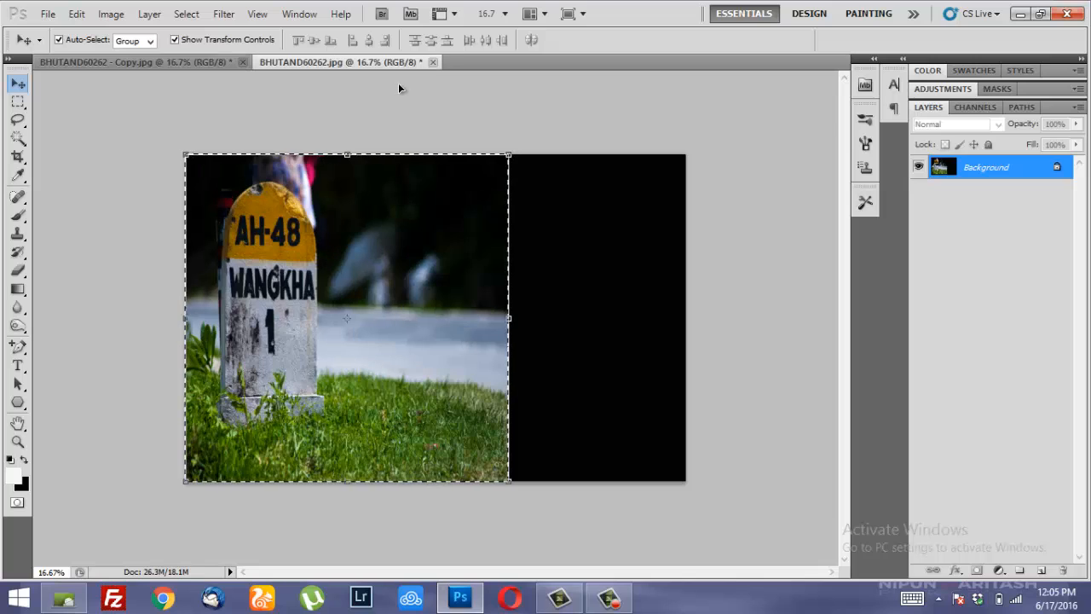
left_click(206, 62)
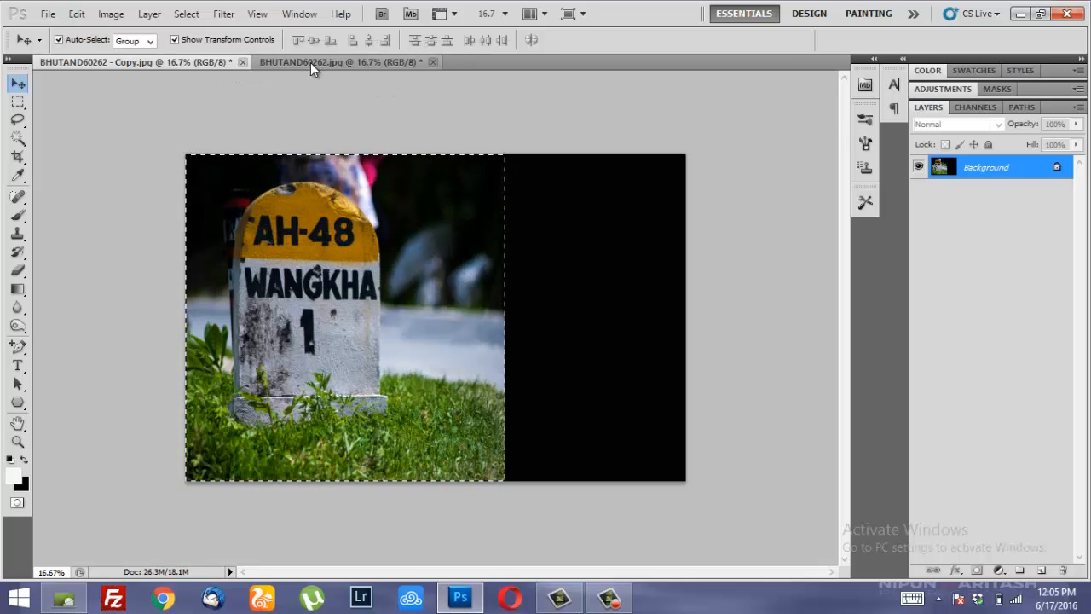
left_click(310, 62)
left_click(215, 59)
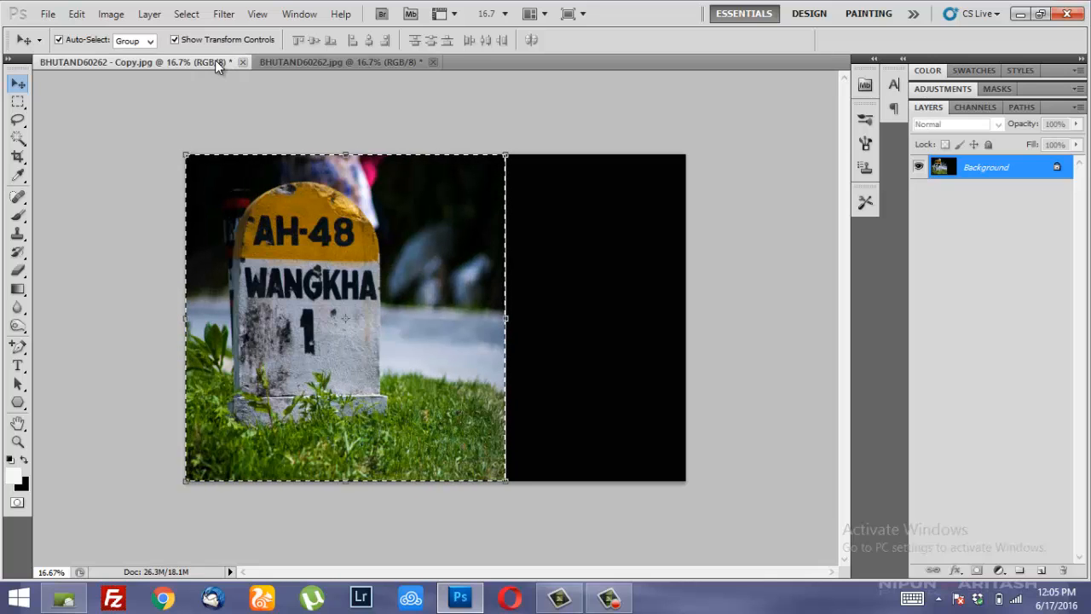
left_click(76, 15)
left_click(336, 125)
left_click(327, 66)
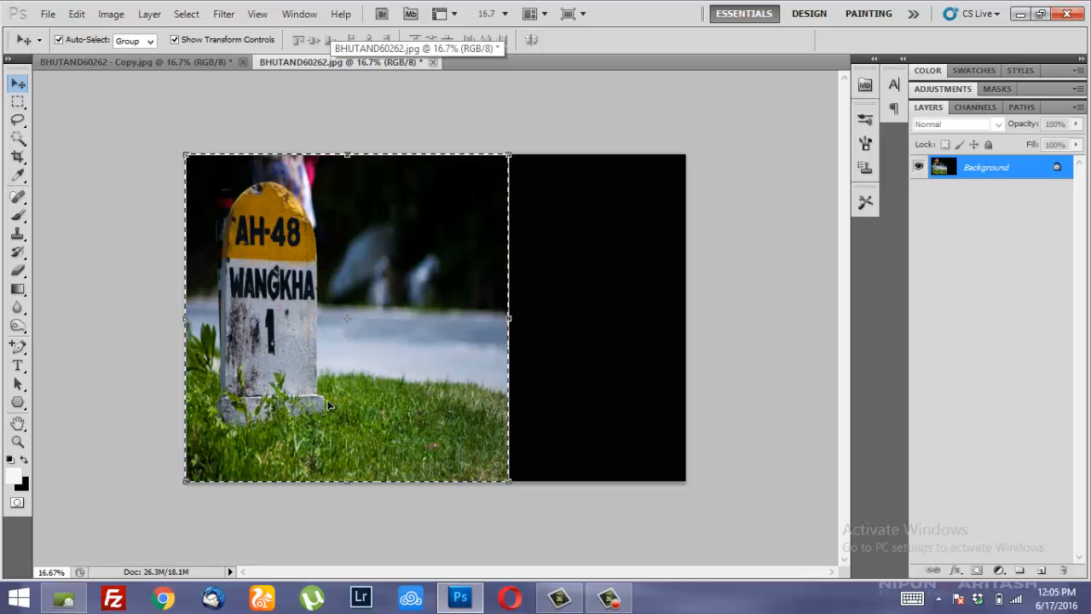
left_click(182, 64)
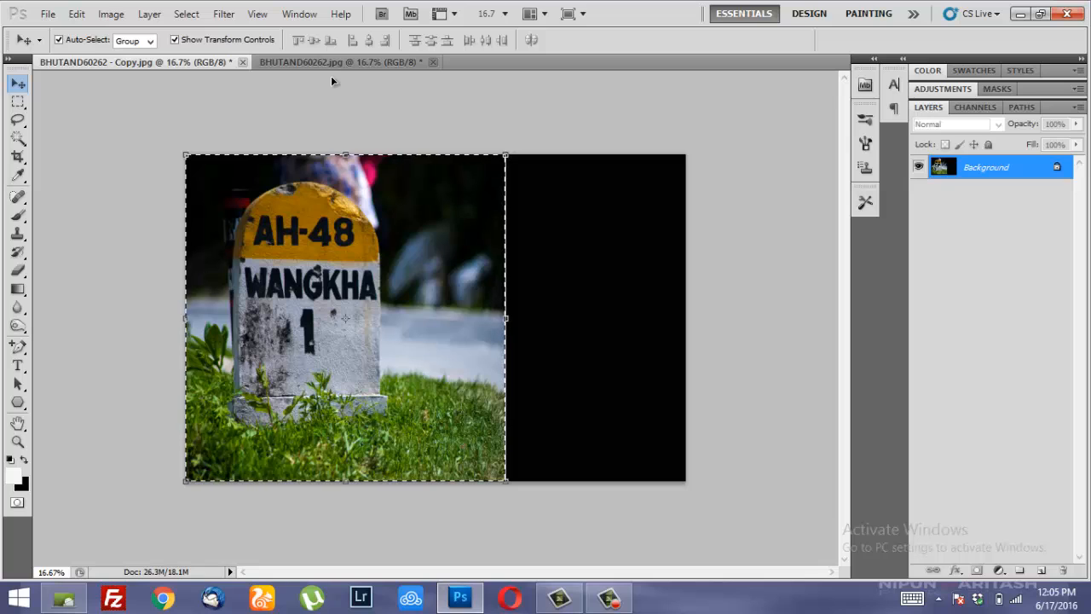